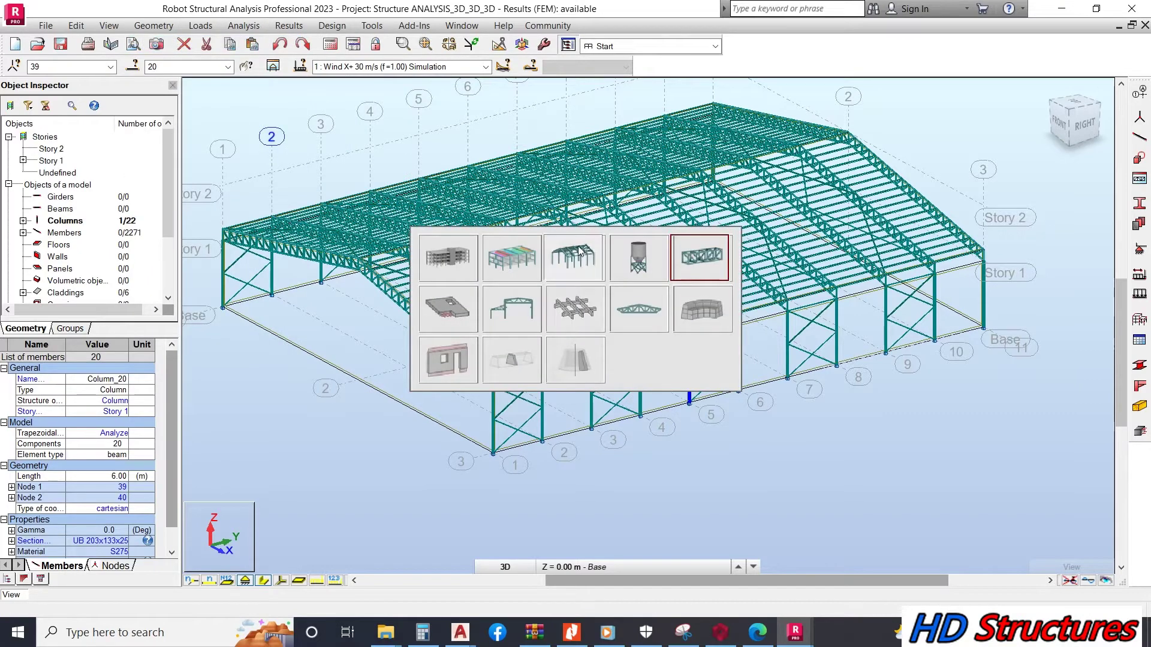
Change the structure type to Frame 3D Design and run the structural calculation, ignoring all instability warnings.
left_click(579, 252)
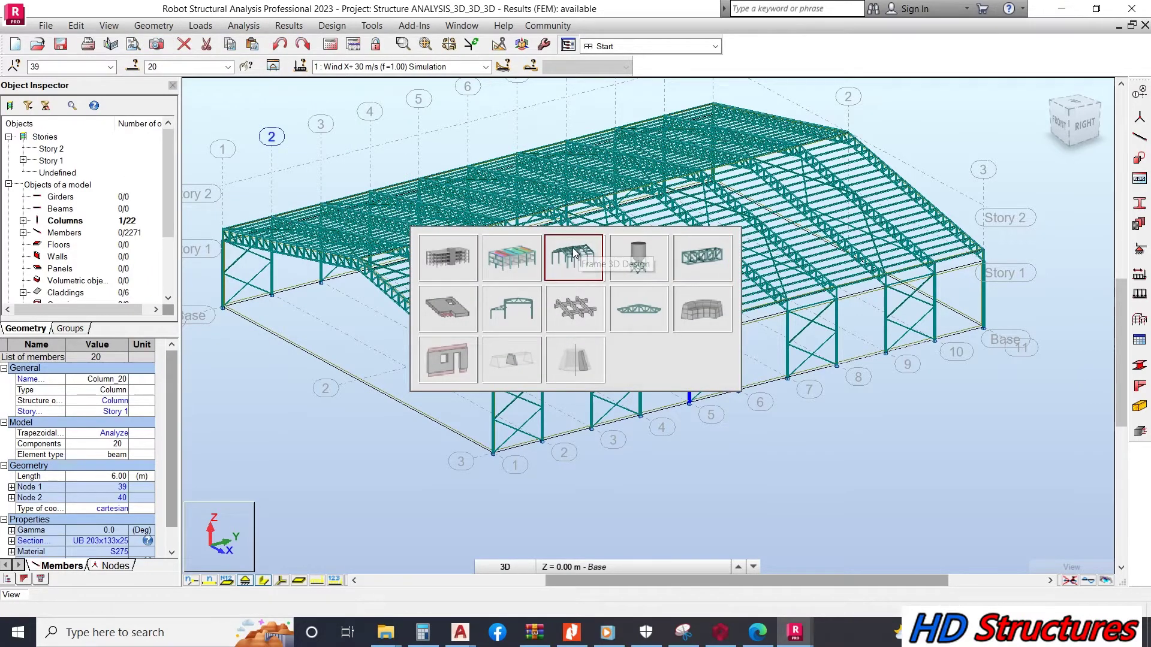
left_click(574, 252)
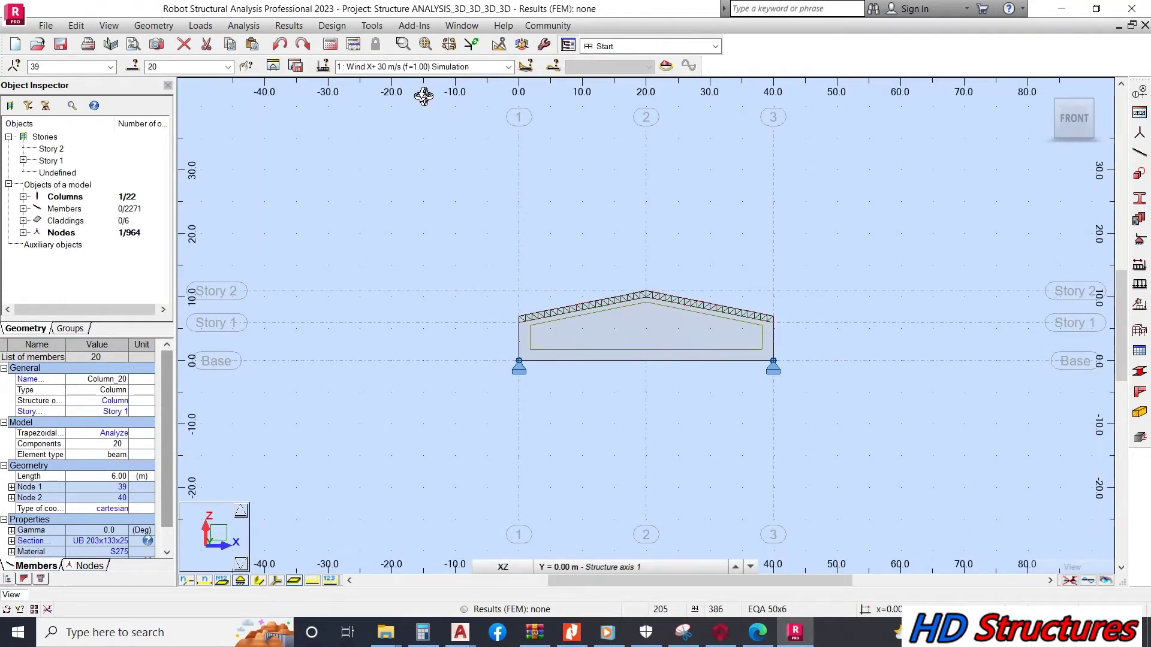
left_click(331, 44)
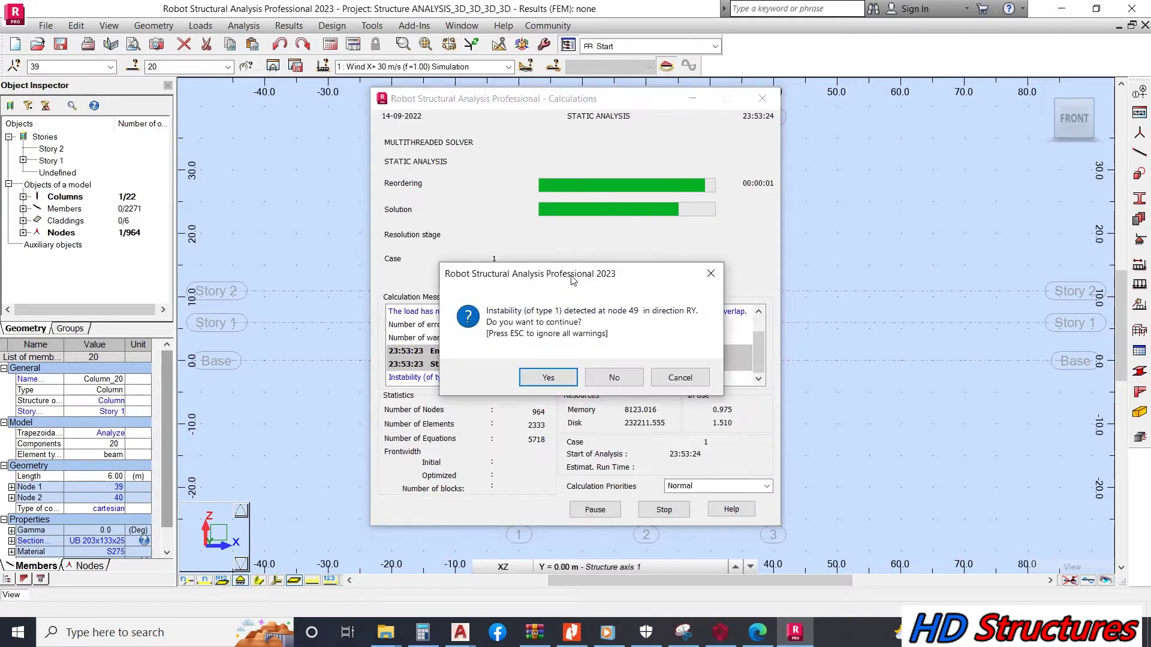
key("Escape")
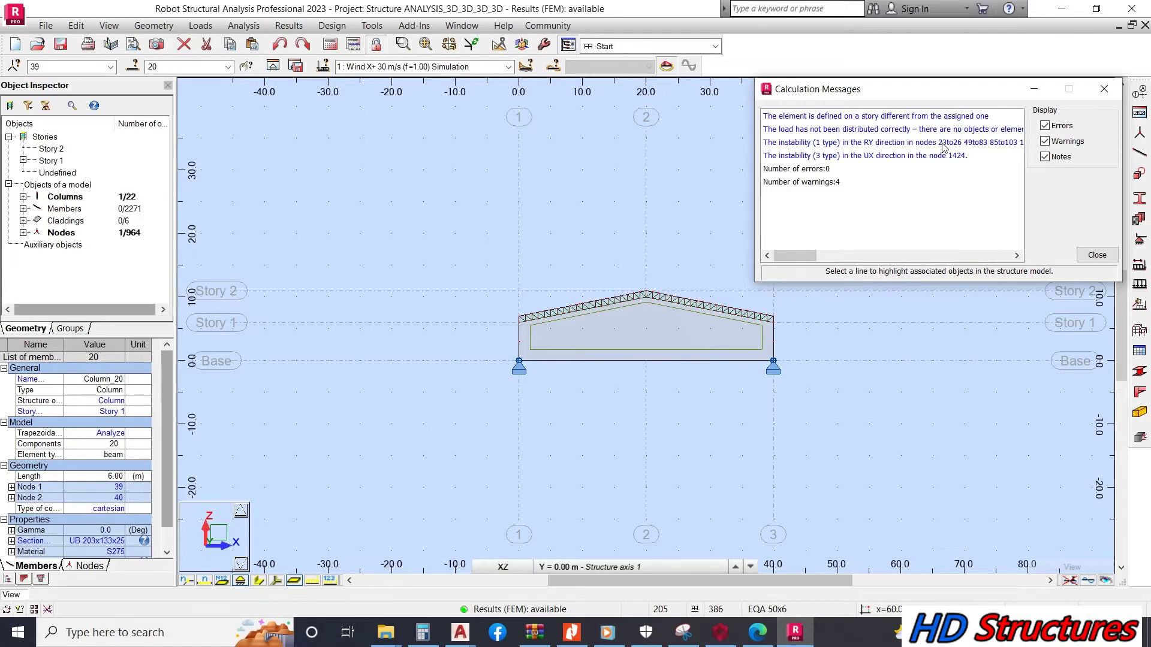
Display the section shapes of the members and close the calculation messages.
left_click(260, 581)
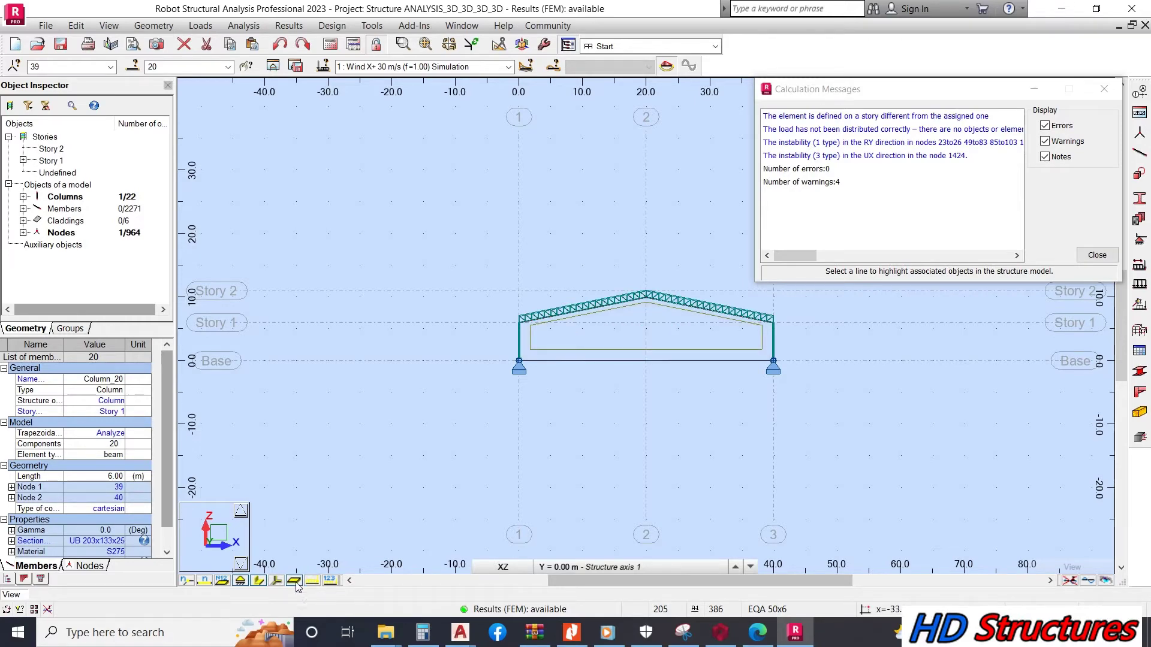
scroll(543, 277, "down", 2)
left_click(257, 581)
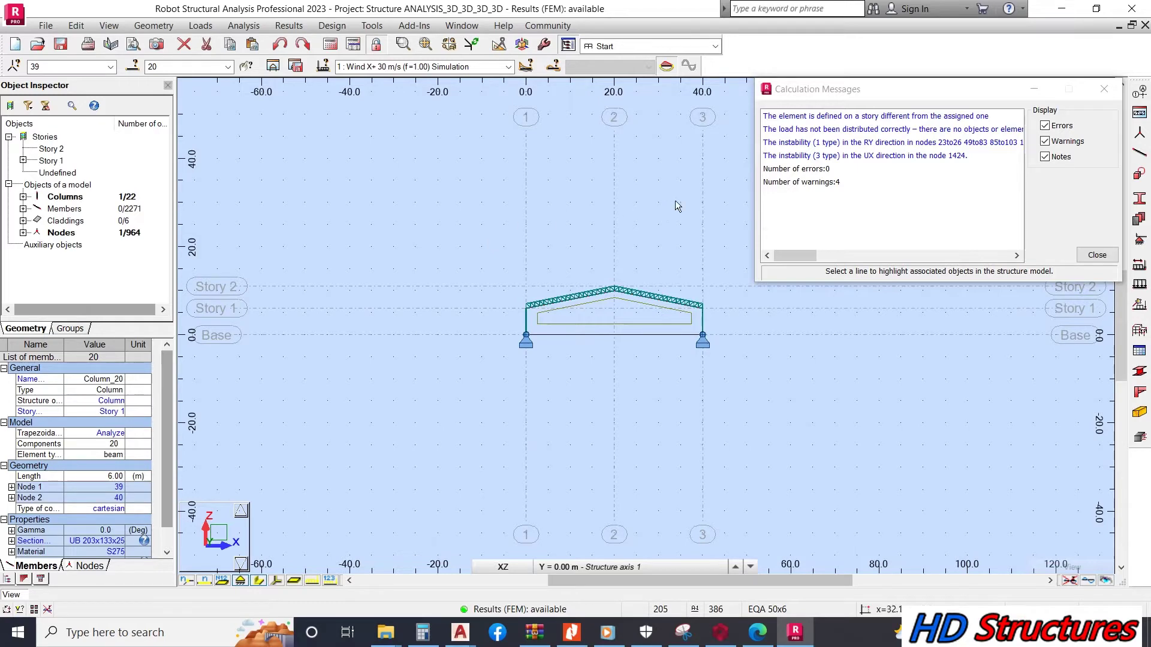
left_click(1096, 256)
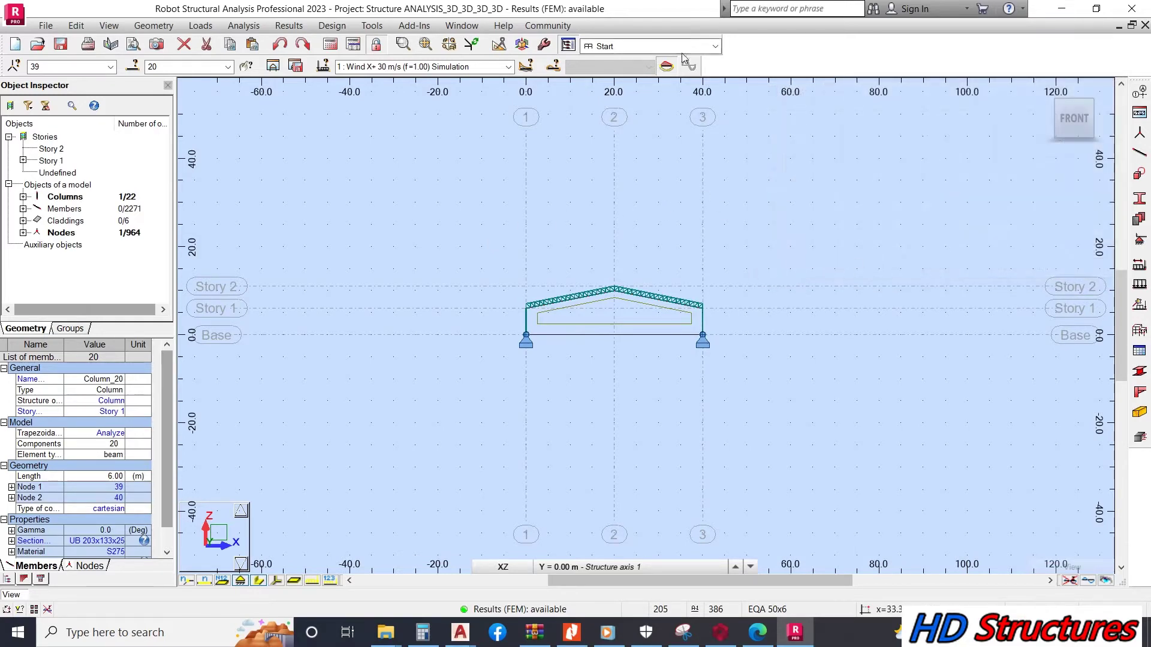
Switch to the steel design Connections layout and show the structure in a 3D view.
left_click(683, 47)
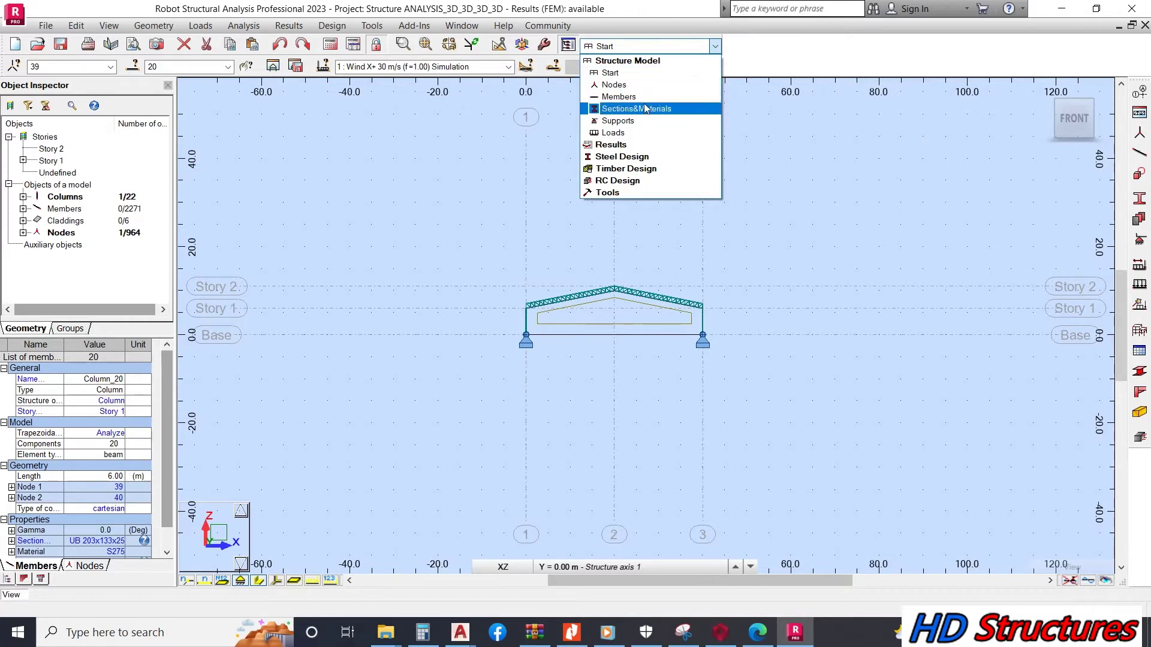
left_click(627, 162)
left_click(629, 109)
left_click(325, 64)
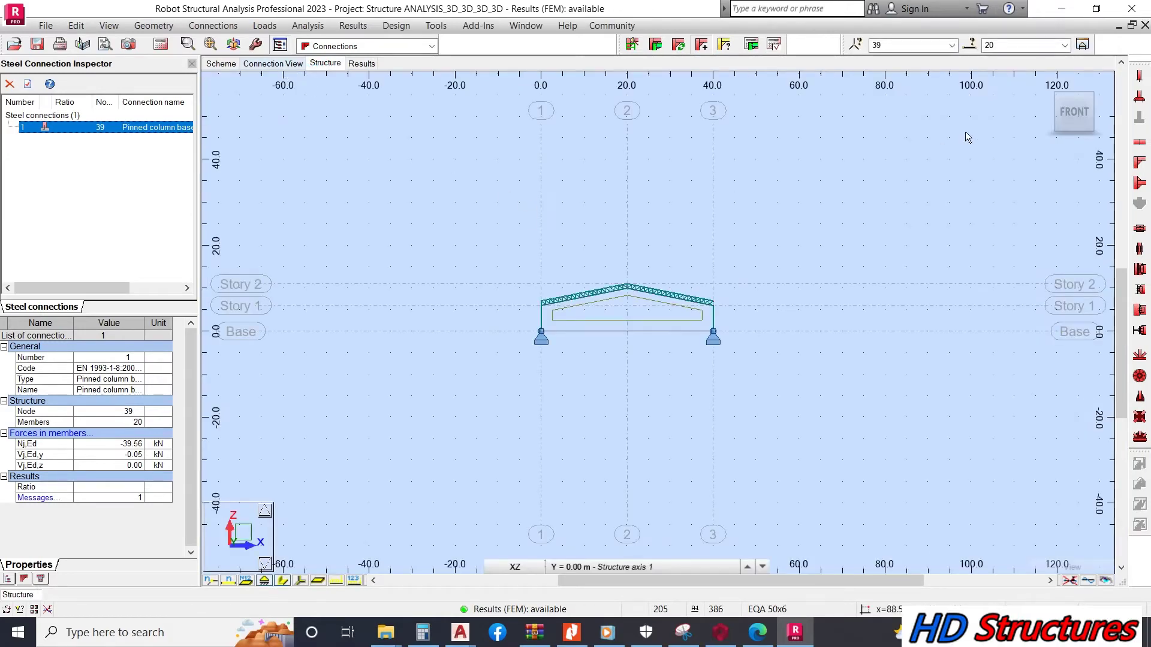
mouse_move(1043, 113)
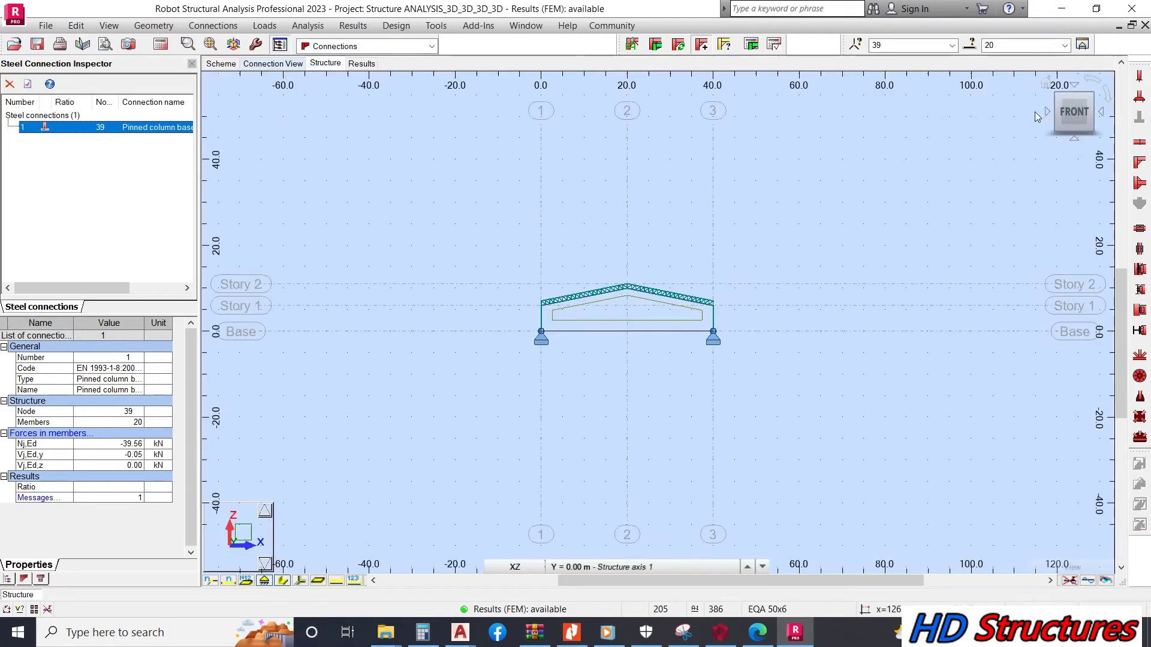
left_click(1063, 94)
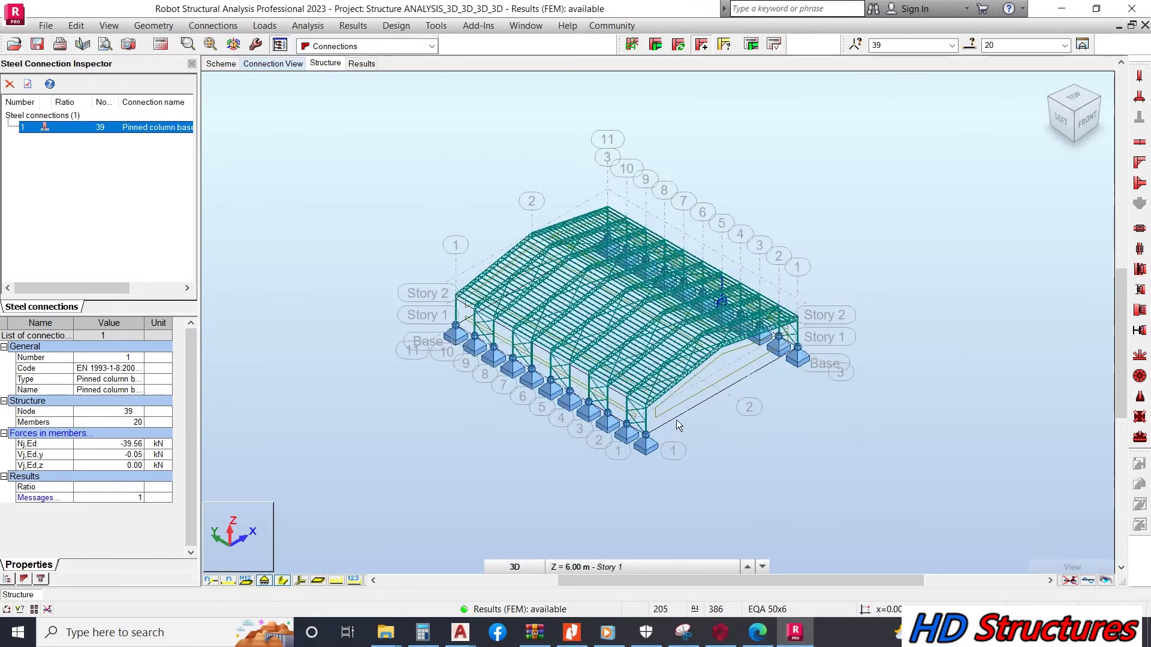
Create a new pinned column base connection for column 8 at its support on grid line 4.
scroll(672, 406, "up", 5)
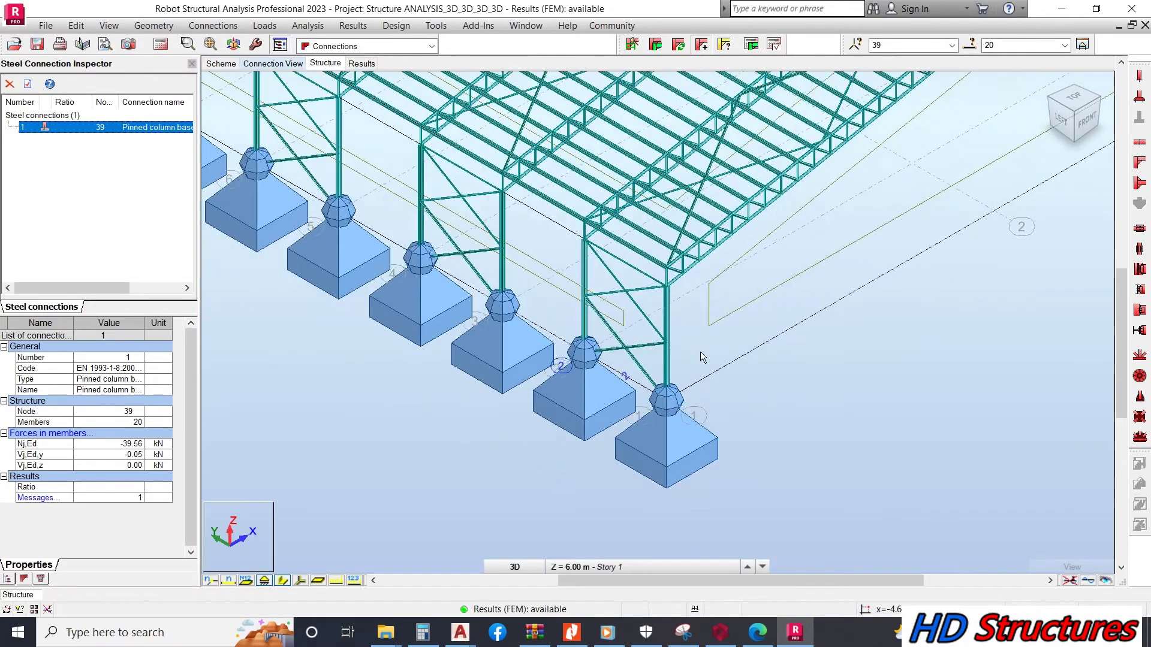
left_click(282, 581)
left_click(283, 581)
scroll(621, 319, "up", 4)
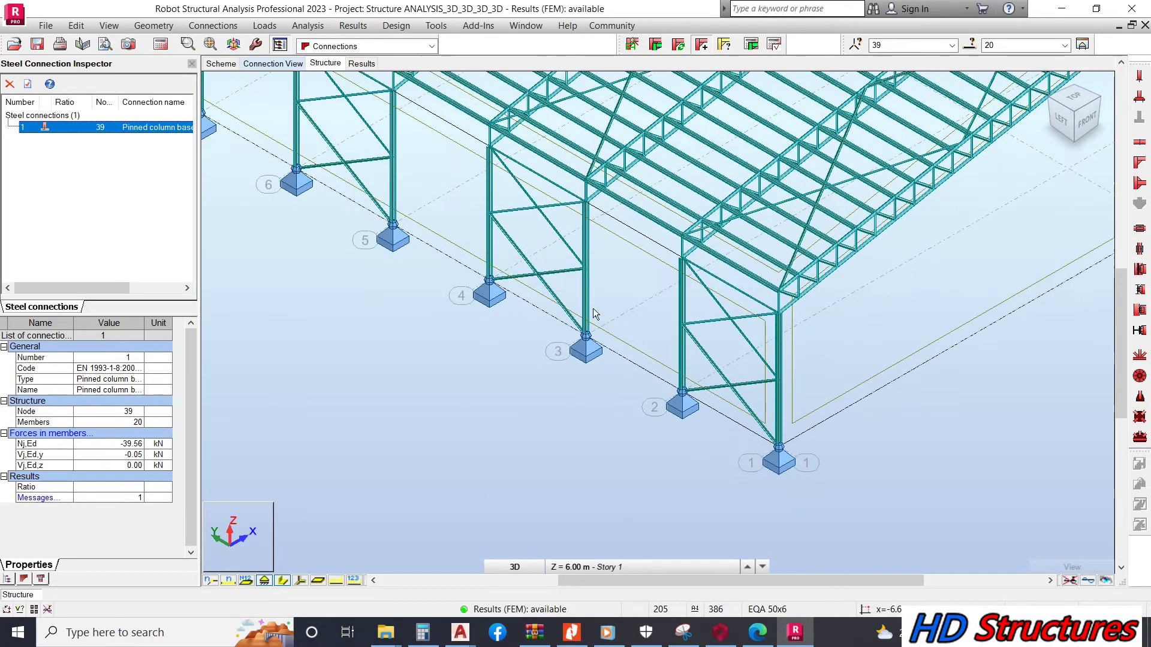
scroll(425, 251, "up", 5)
left_click_drag(552, 384, 560, 448)
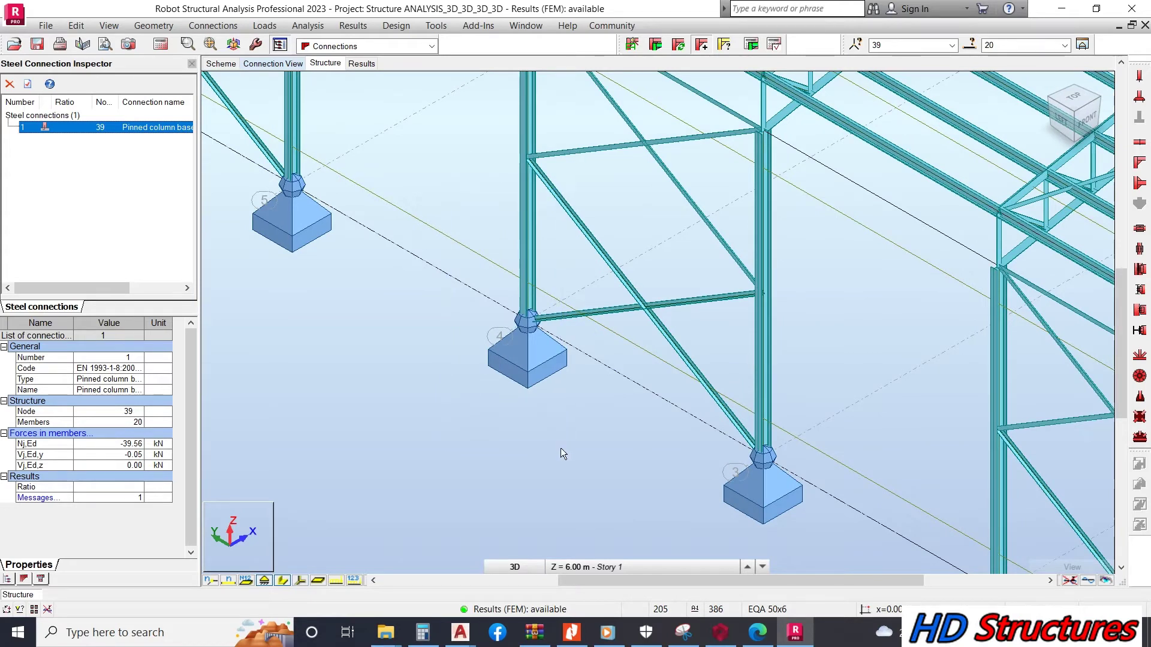
left_click(521, 242)
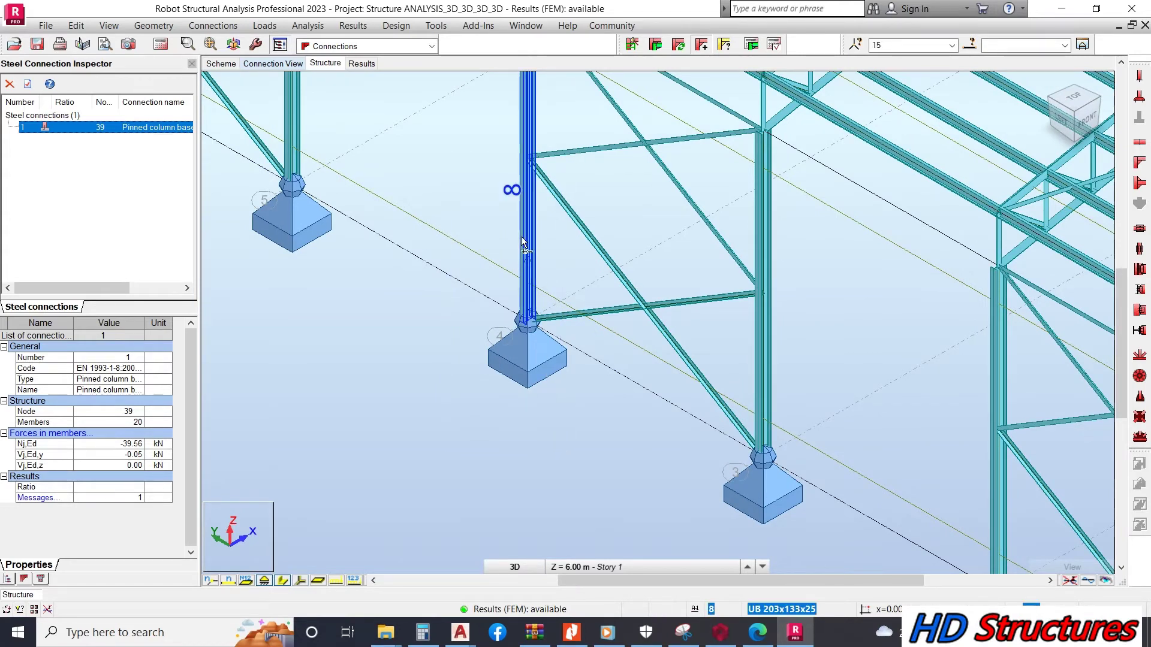
left_click(522, 241)
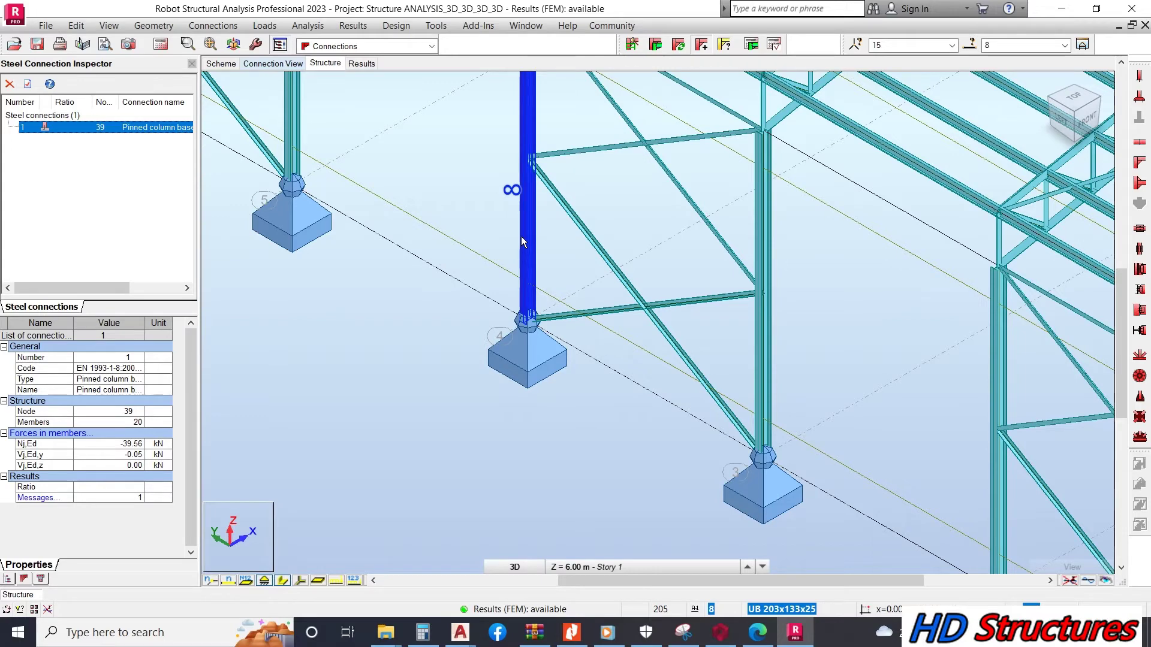
left_click(707, 99, "ctrl")
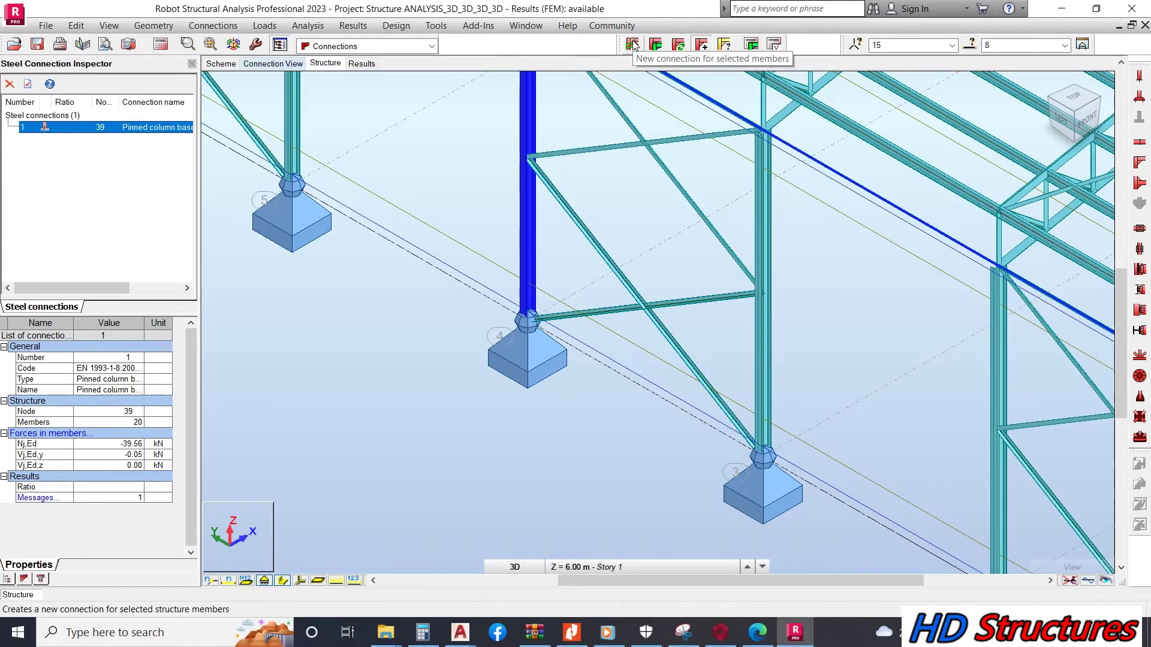
left_click(632, 44)
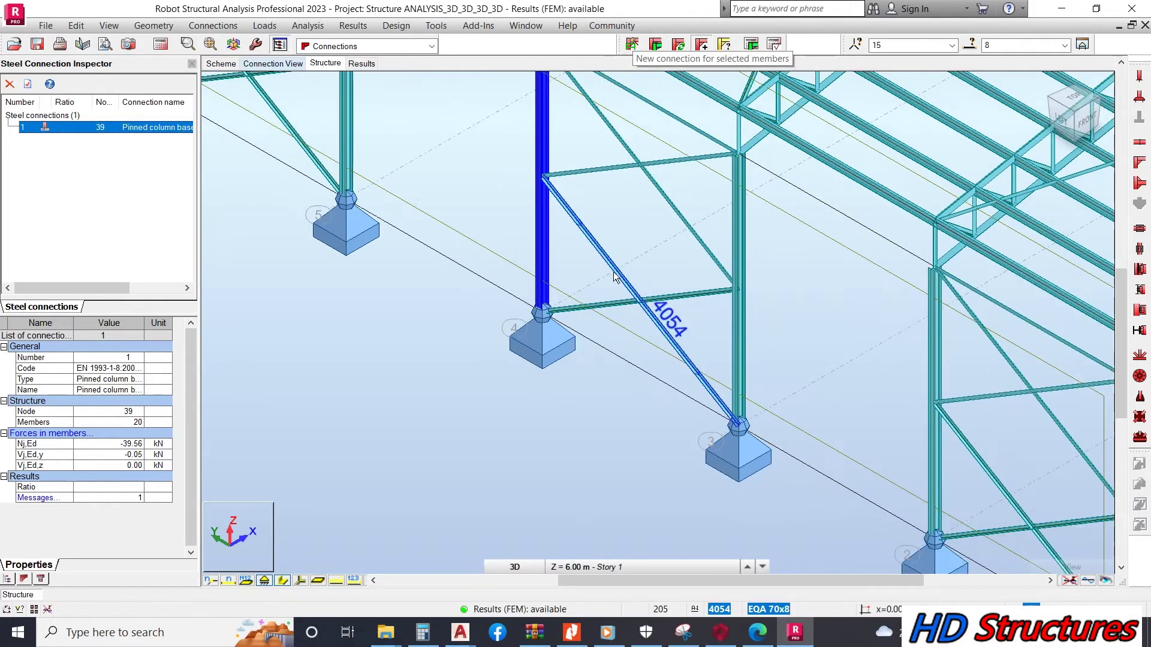
left_click(630, 46)
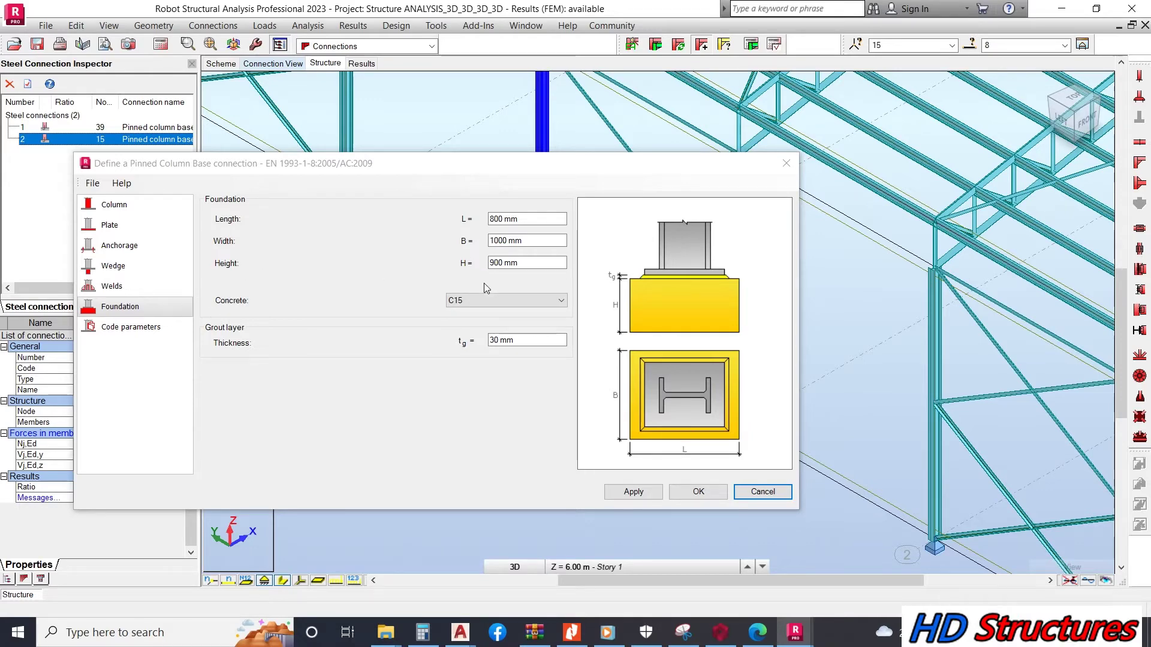
Set the foundation concrete of the new column base to C20 and review the connection's column settings.
left_click(474, 303)
left_click(464, 349)
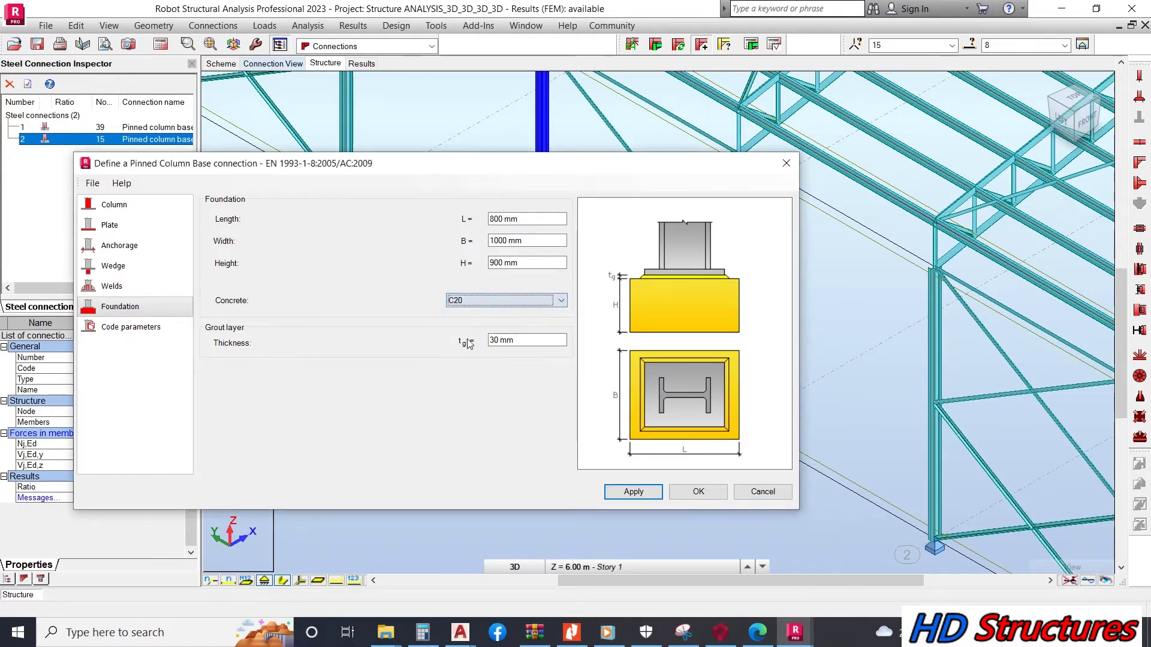
left_click(153, 206)
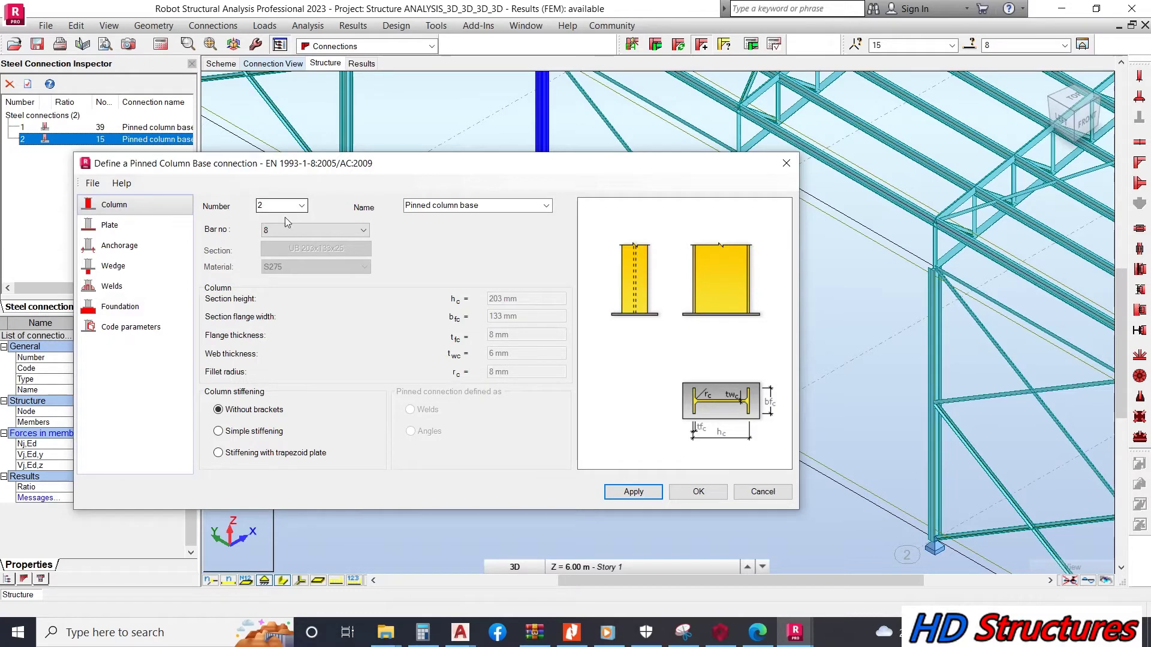
left_click(538, 205)
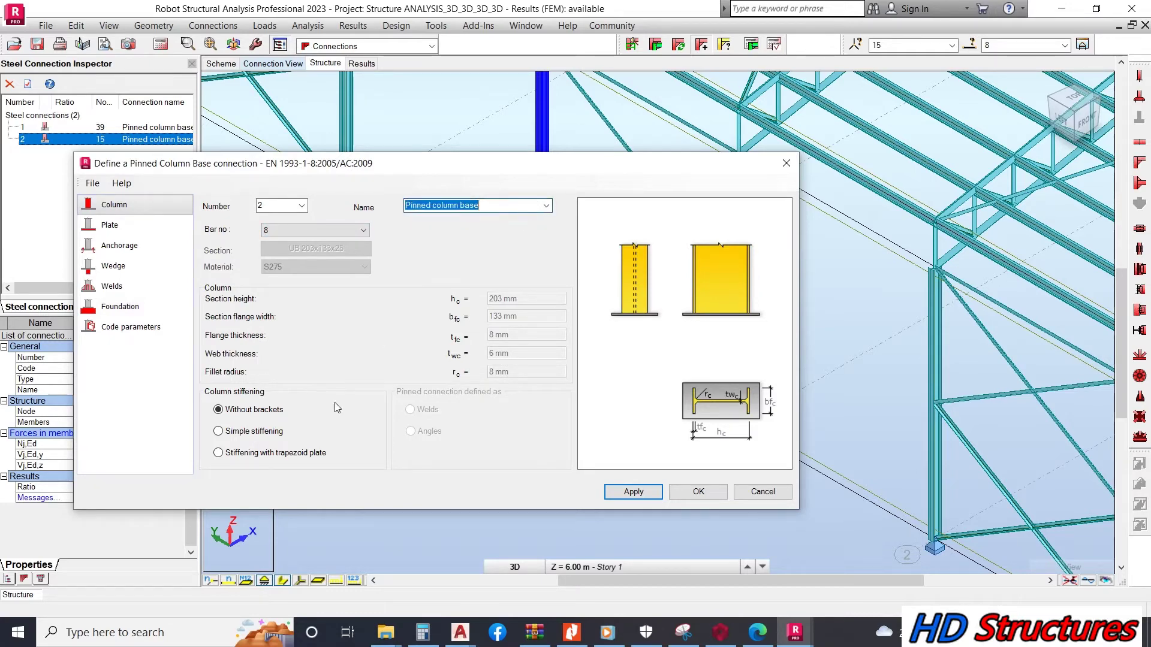
Set the base plate material to S275 and its thickness to 16 mm.
left_click(144, 232)
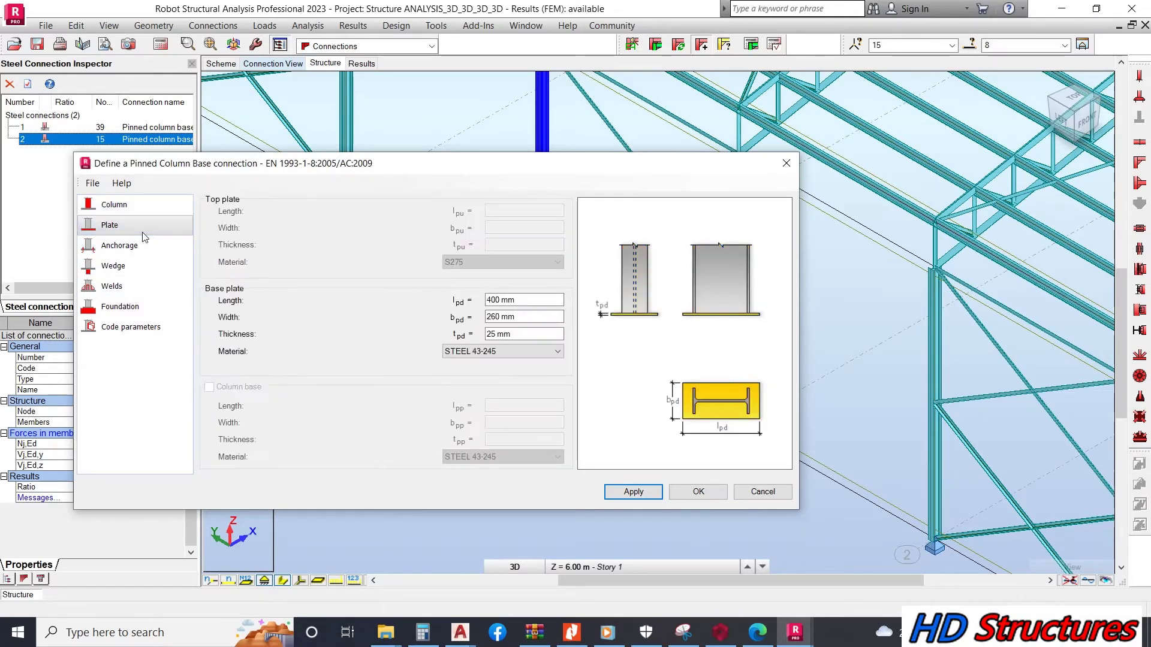
left_click(509, 351)
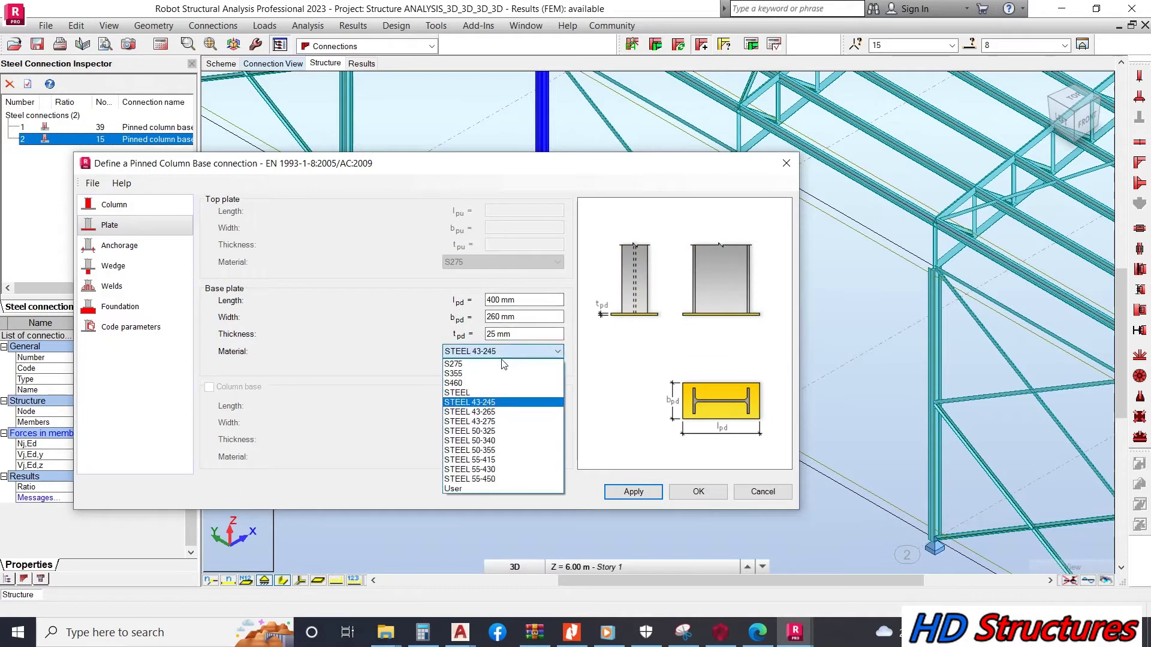
left_click(485, 363)
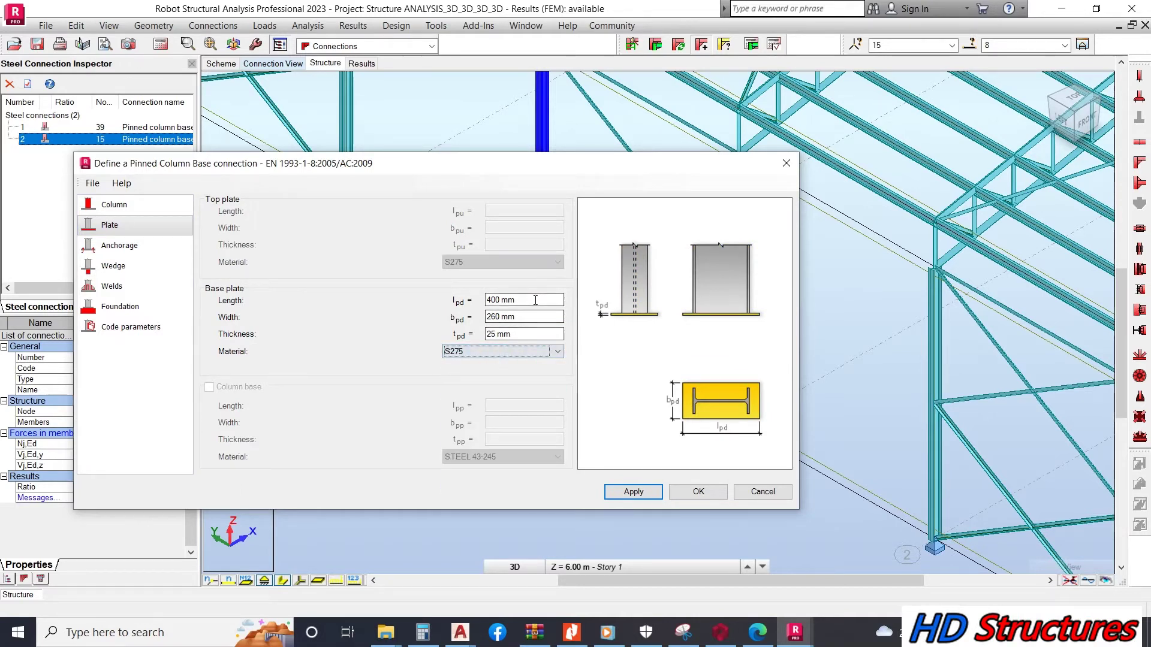
left_click(523, 334)
type("16")
Set the base plate width to 200 mm and apply it with the 3D connection view displayed.
left_click(523, 313)
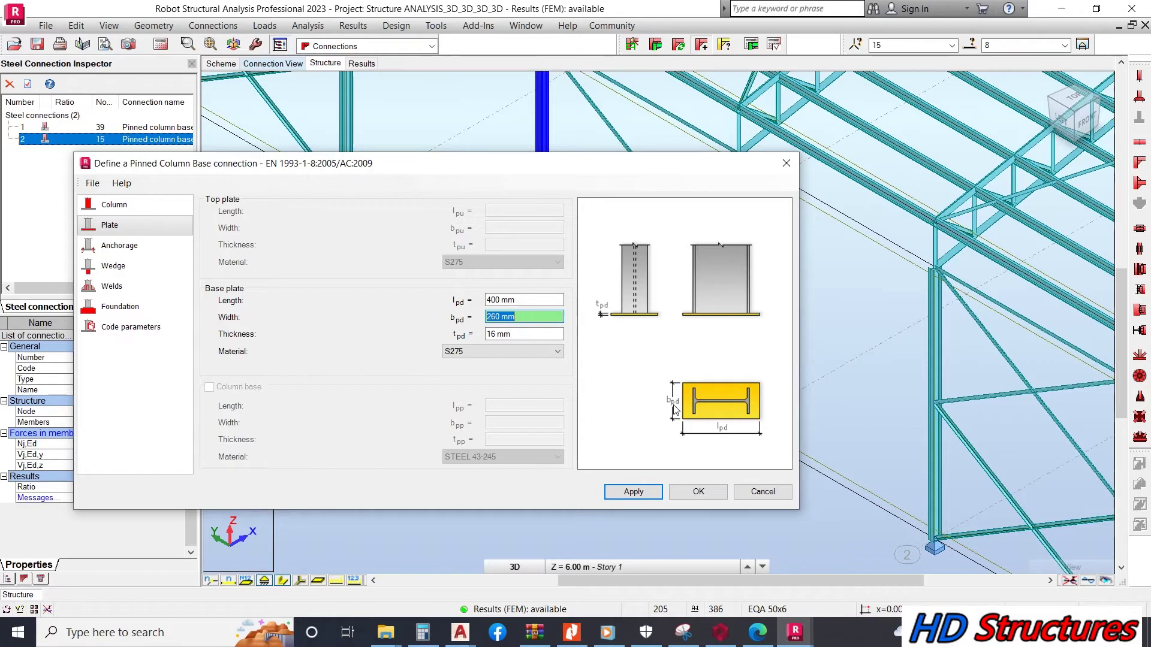
type("1")
key("BackSpace")
type("200")
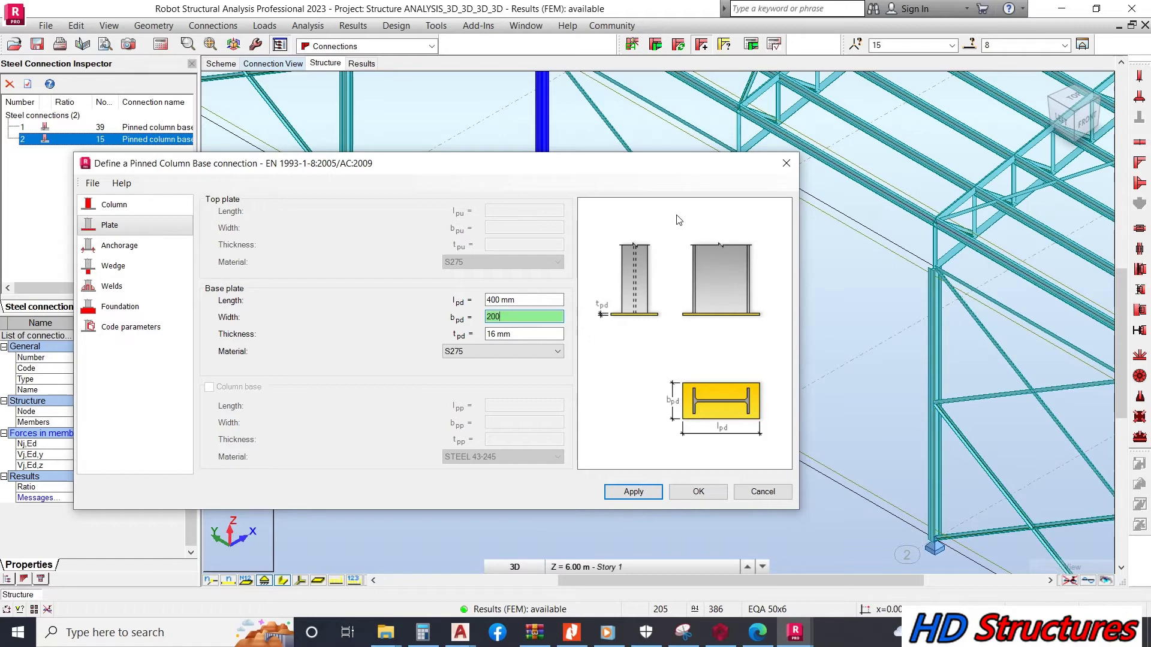
left_click(281, 64)
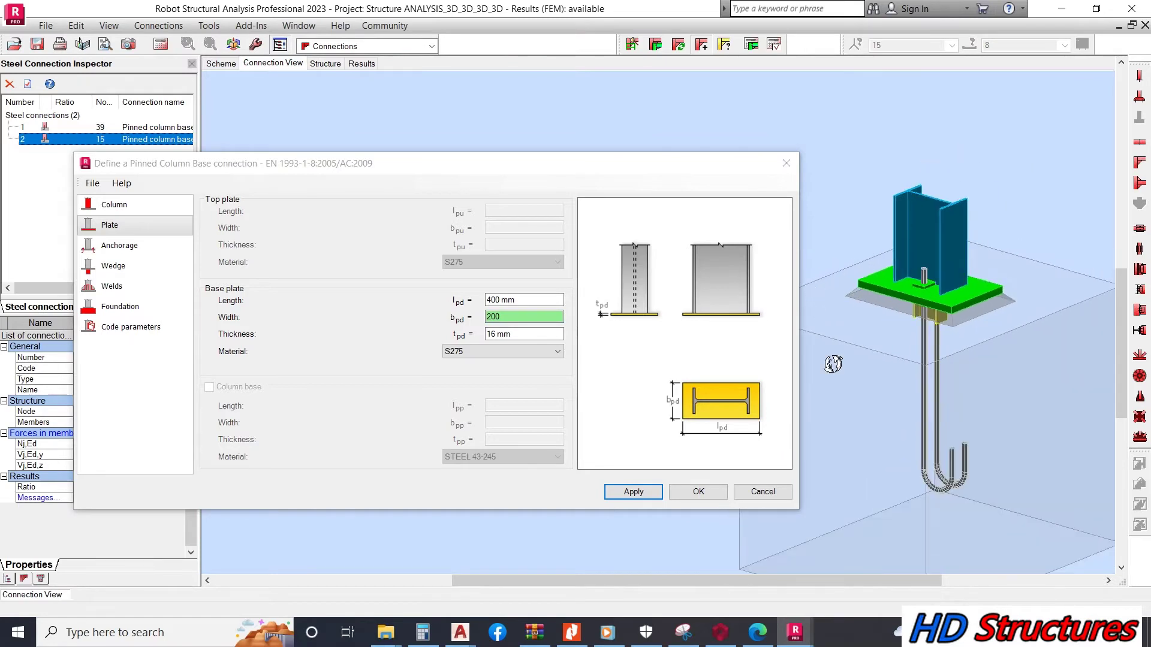
left_click(635, 492)
Set the base plate length to 300 mm and apply the change.
middle_click_drag(989, 367, 921, 403, "shift")
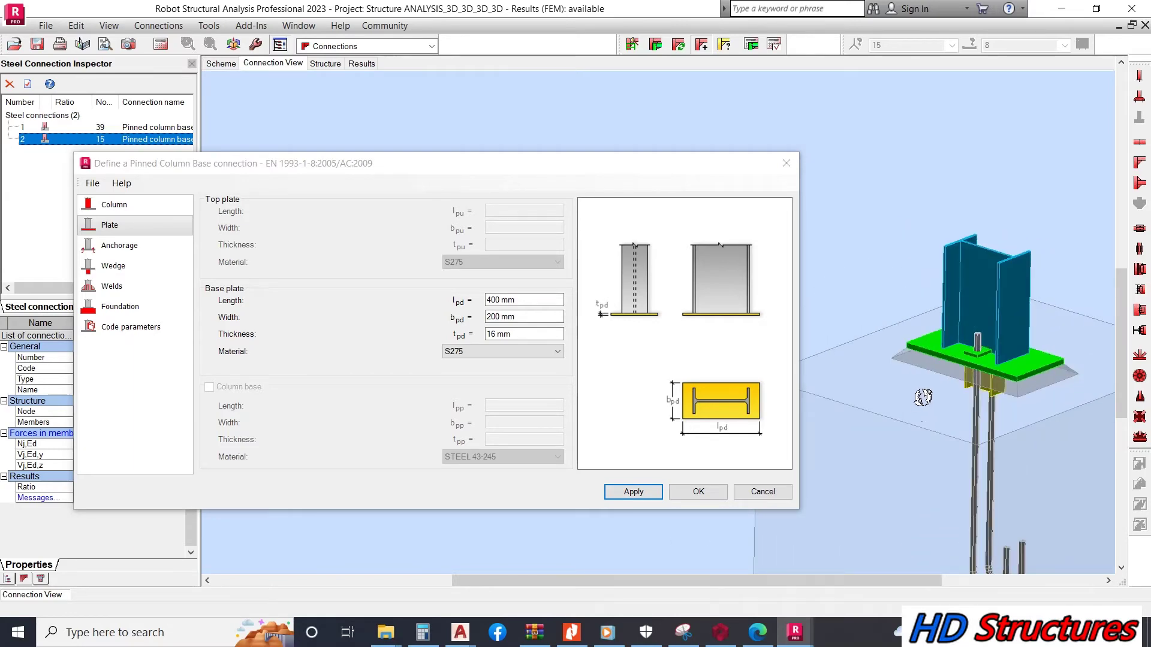
scroll(921, 403, "up", 3)
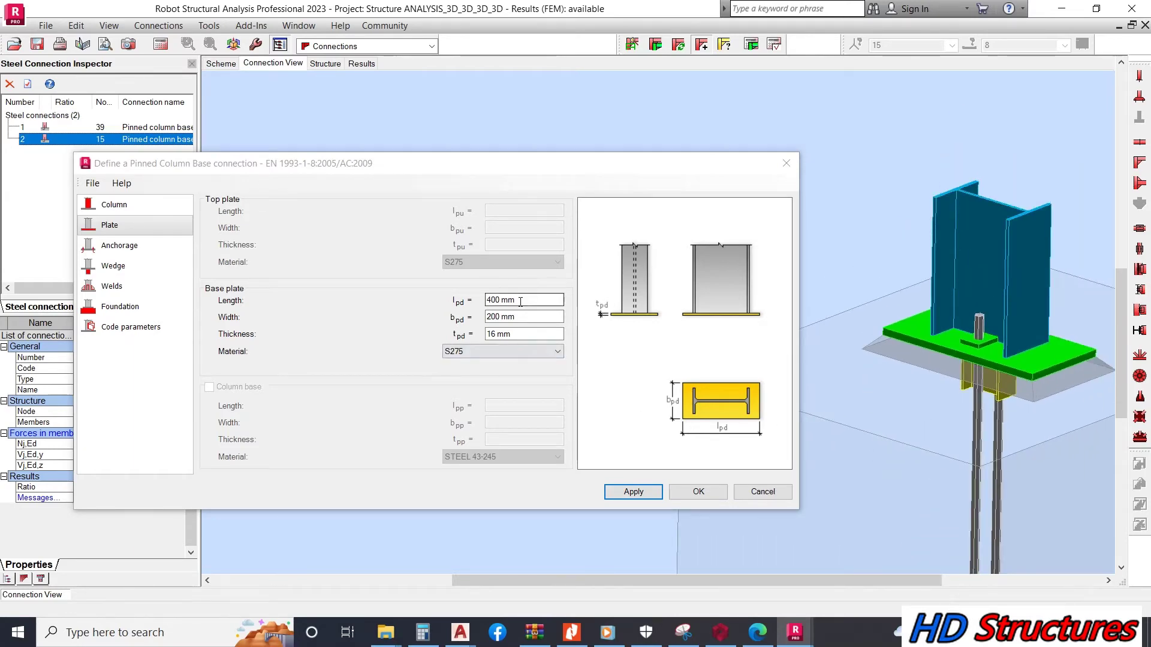
left_click_drag(523, 297, 463, 302)
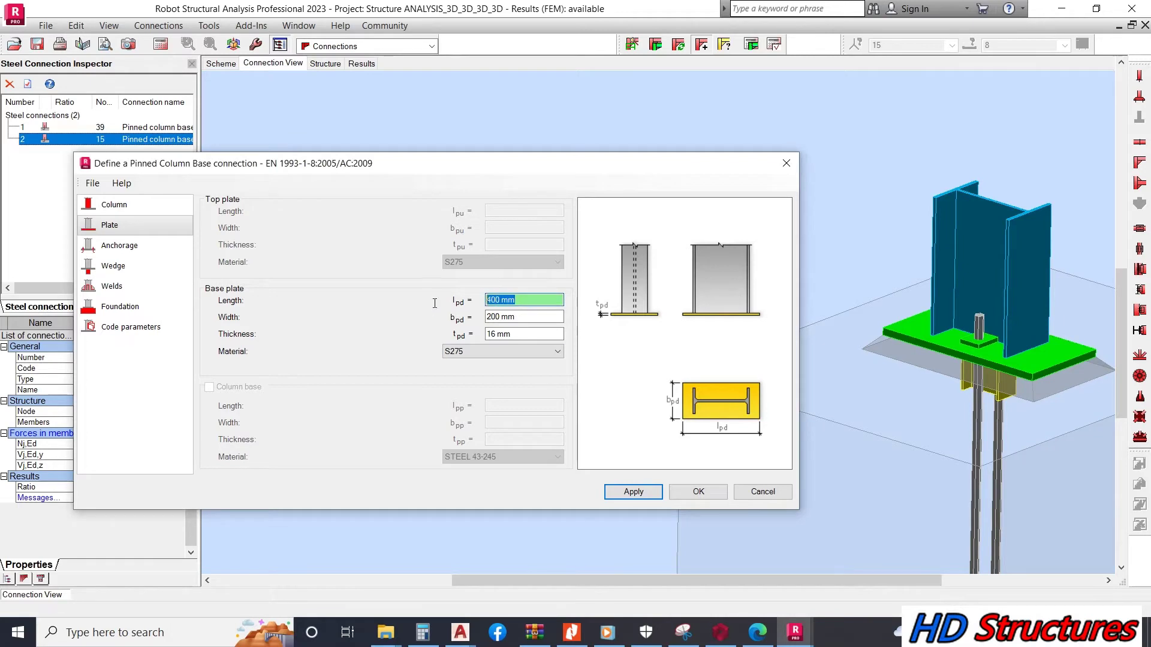
type("300")
left_click(645, 491)
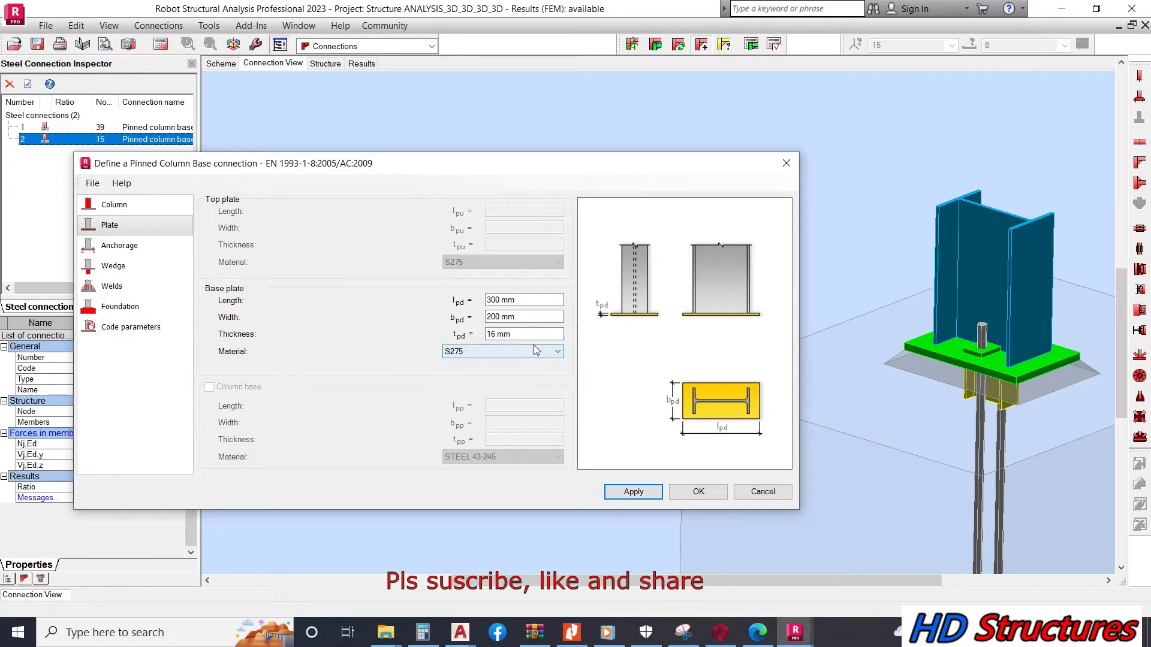
Change the anchorage arrangement to four anchors, two rows by two columns between the column flanges, and apply it.
left_click(154, 243)
left_click(298, 230)
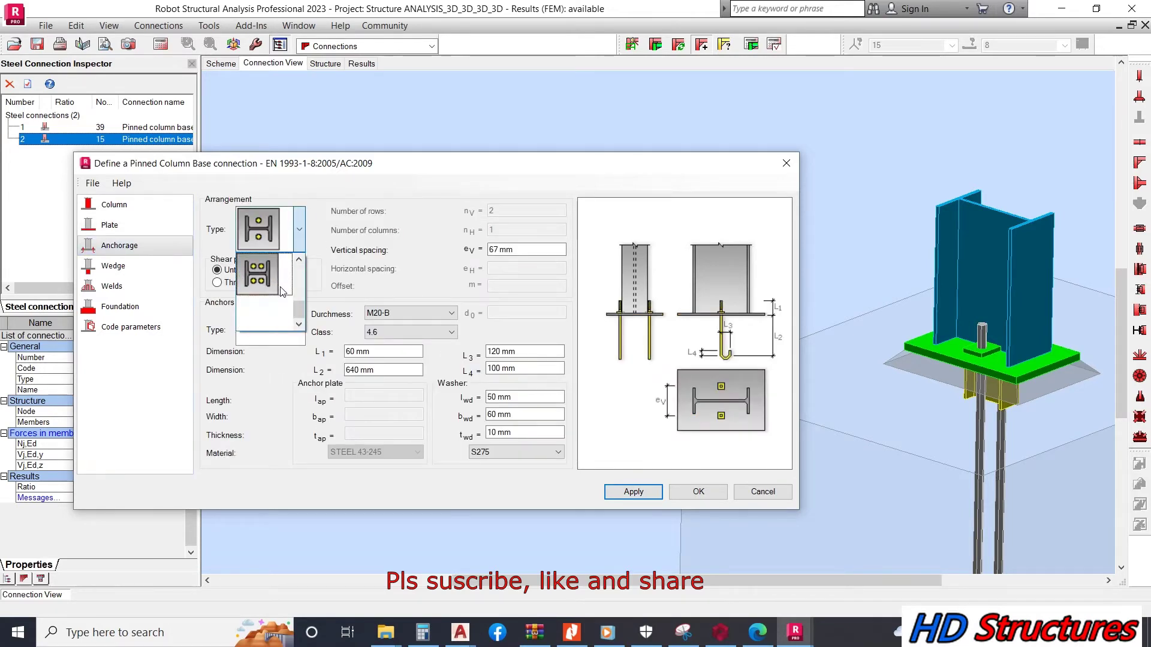
left_click(281, 291)
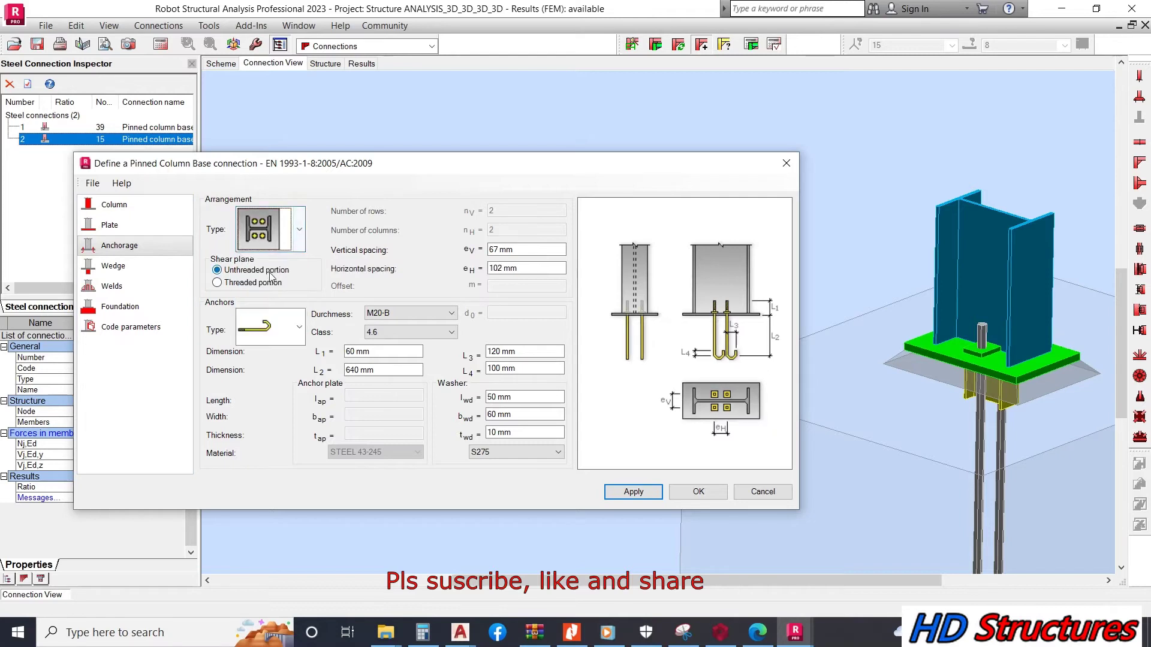
left_click(637, 493)
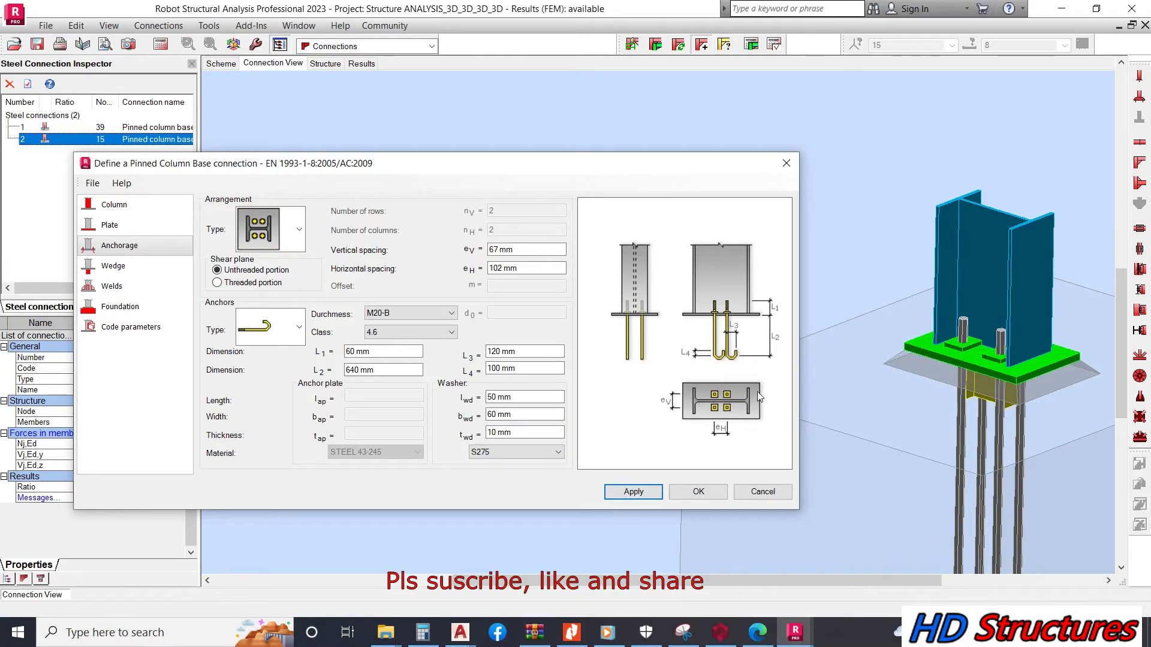
Set the anchor diameter to M16 for the column base anchorage.
left_click_drag(882, 350, 857, 334)
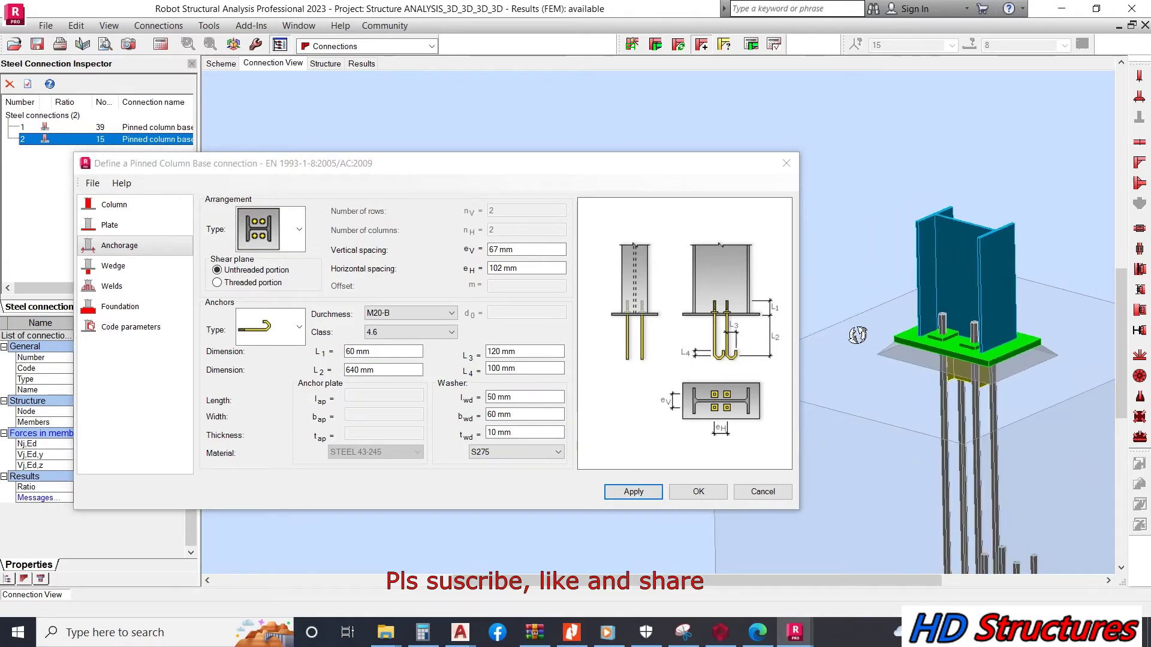
left_click(400, 316)
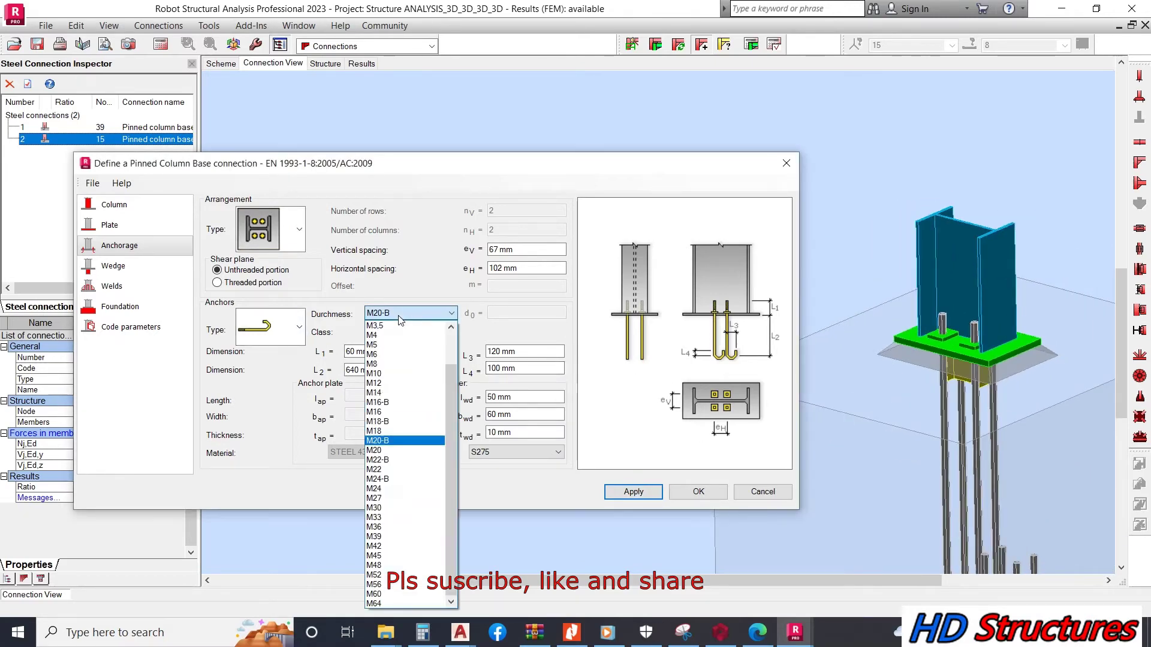
left_click(393, 413)
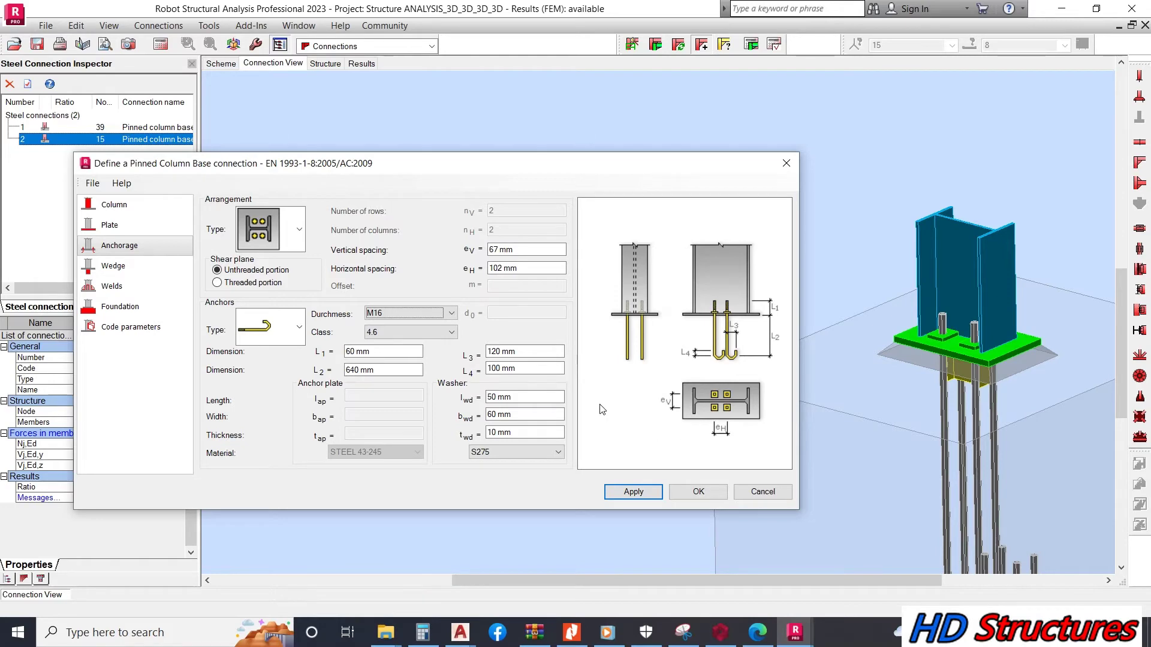
Examine the base plate and hooked anchors in the 3D view and review the available anchor types.
middle_click_drag(973, 347, 894, 178, "shift")
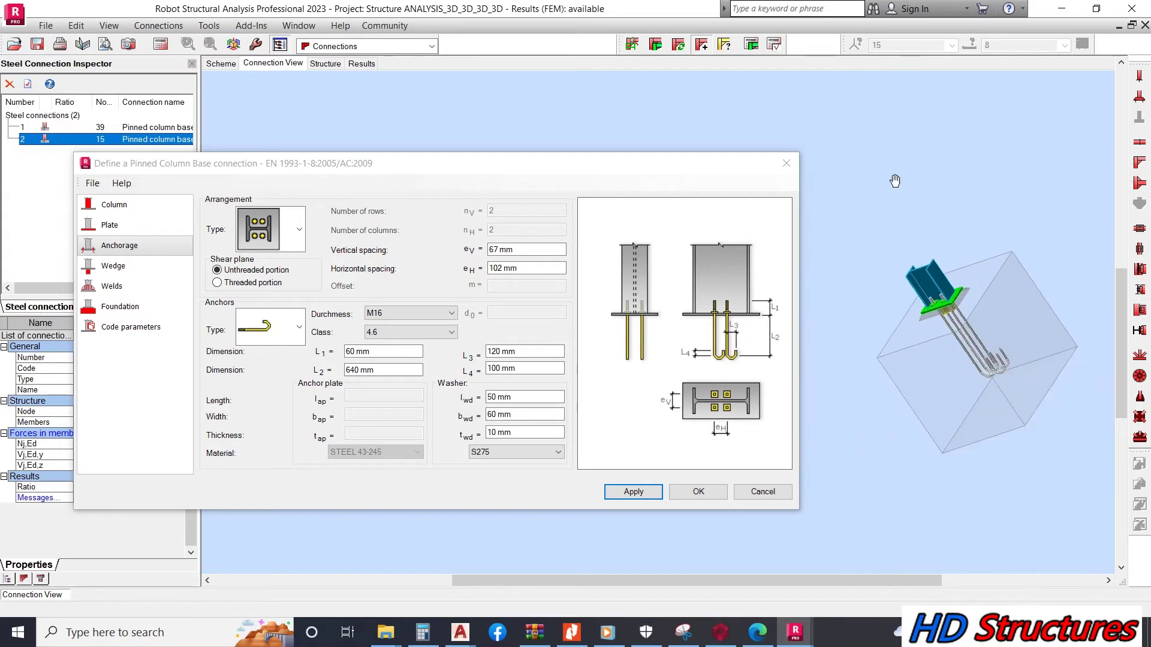
right_click(890, 154)
left_click(874, 231)
left_click_drag(878, 259, 981, 316)
scroll(980, 316, "up", 5)
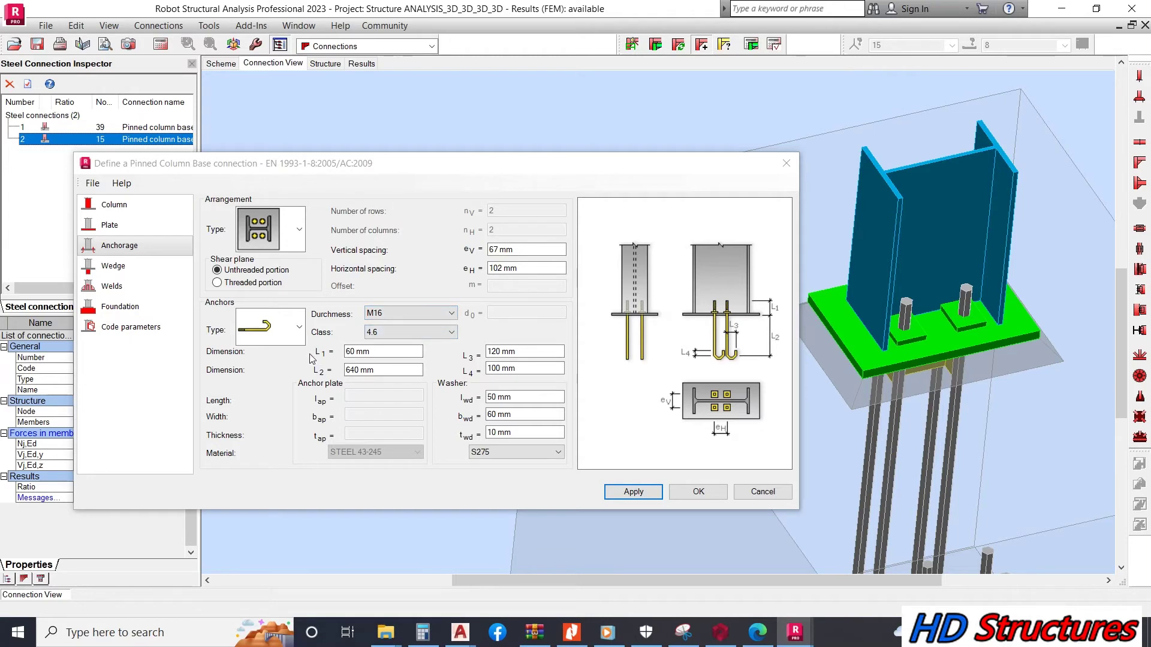
left_click(285, 335)
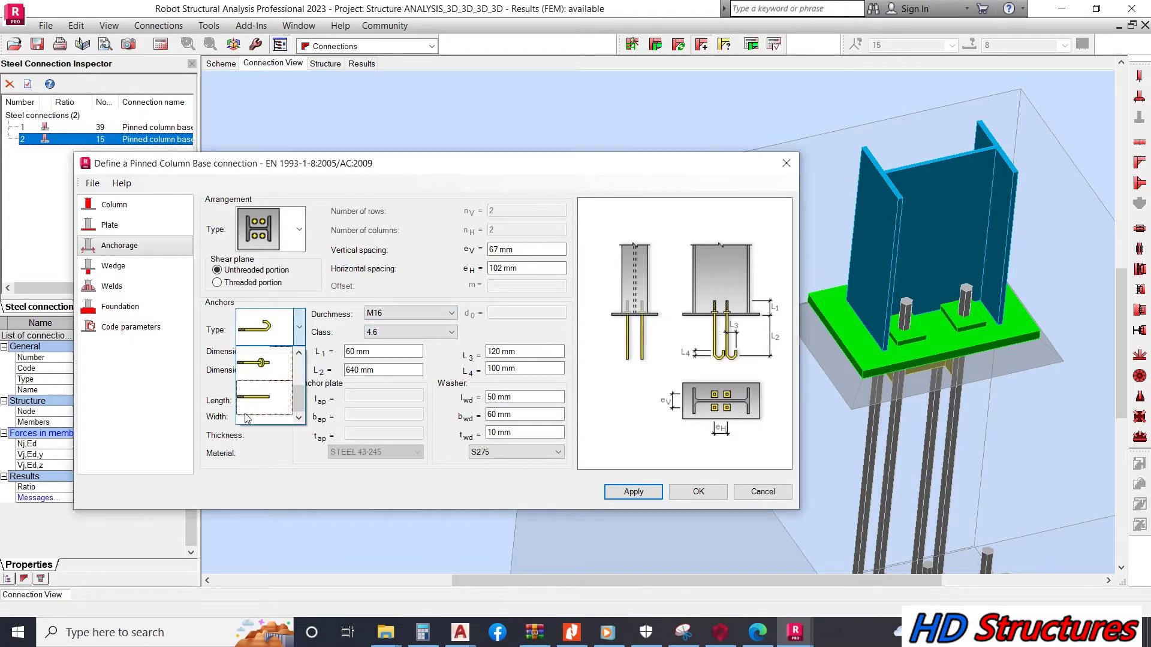
left_click(284, 325)
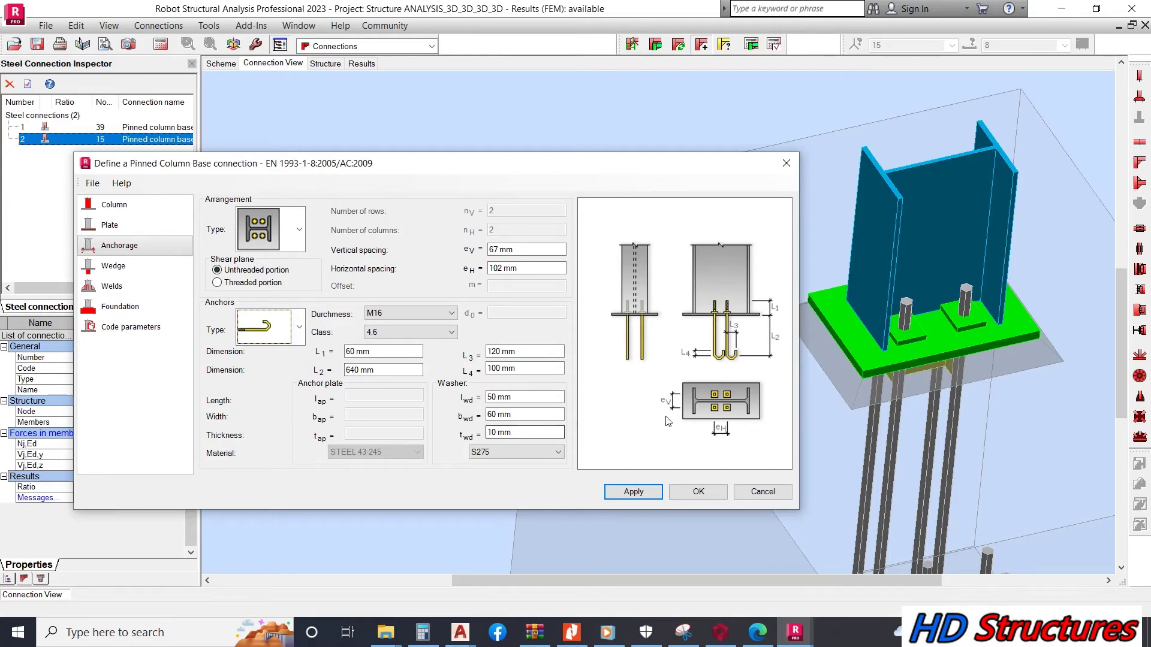
Try 70 mm for the anchor hook dimension L3, settle on 50 mm, and apply each value.
middle_click_drag(851, 384, 899, 301, "shift")
scroll(875, 362, "down", 5)
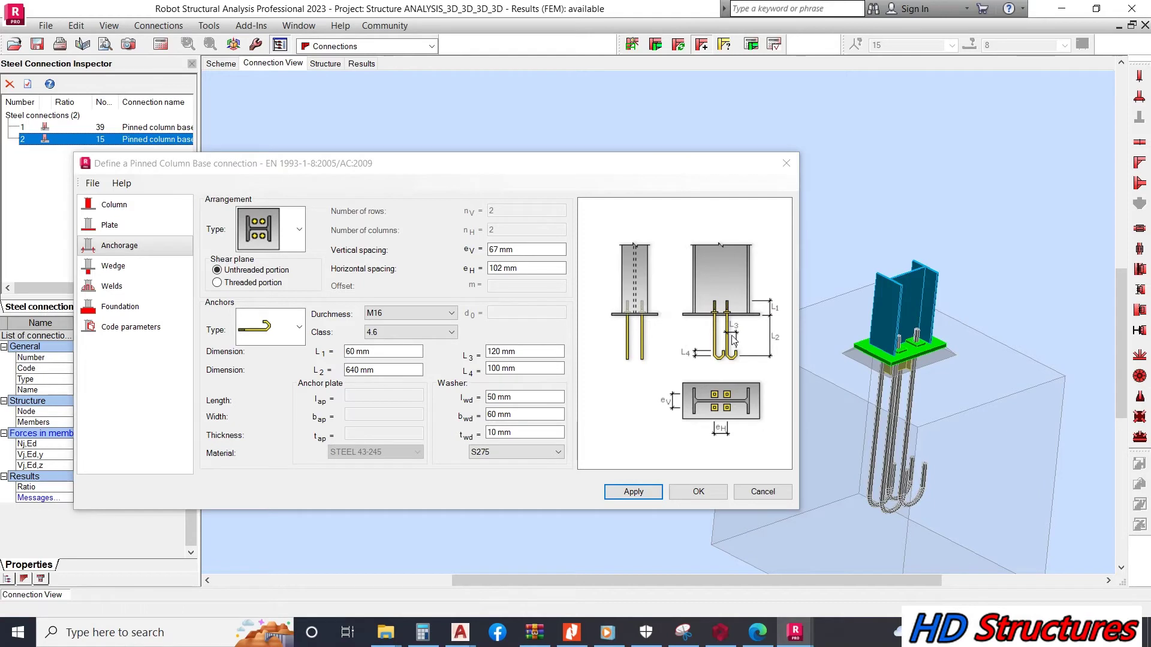
left_click(520, 353)
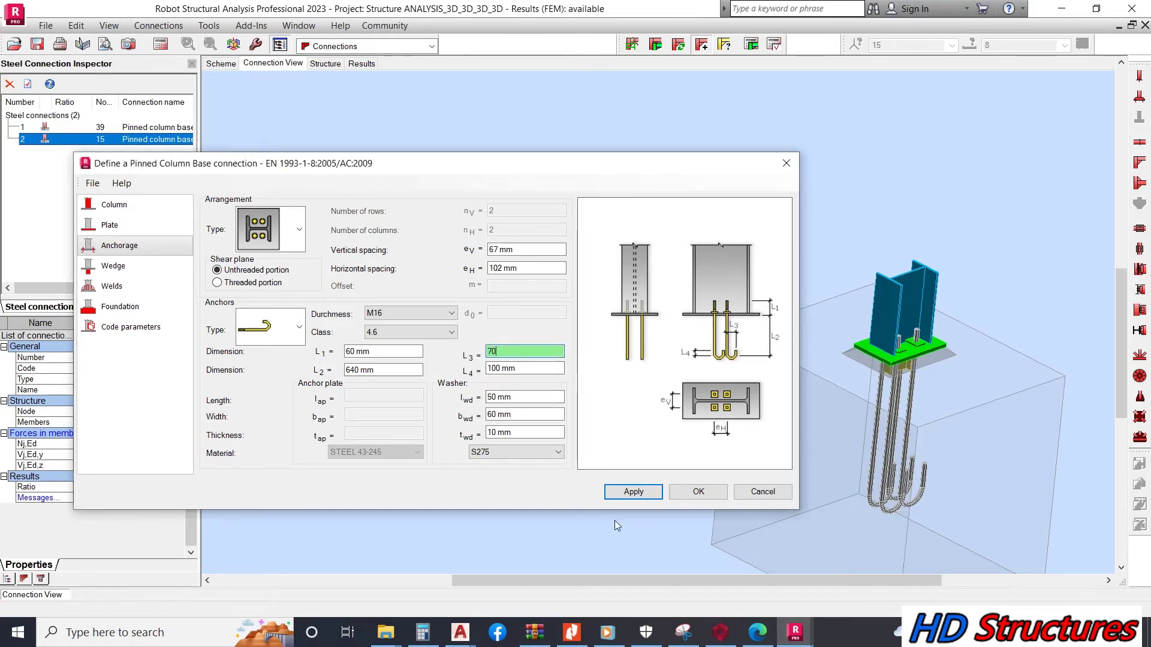
left_click(657, 491)
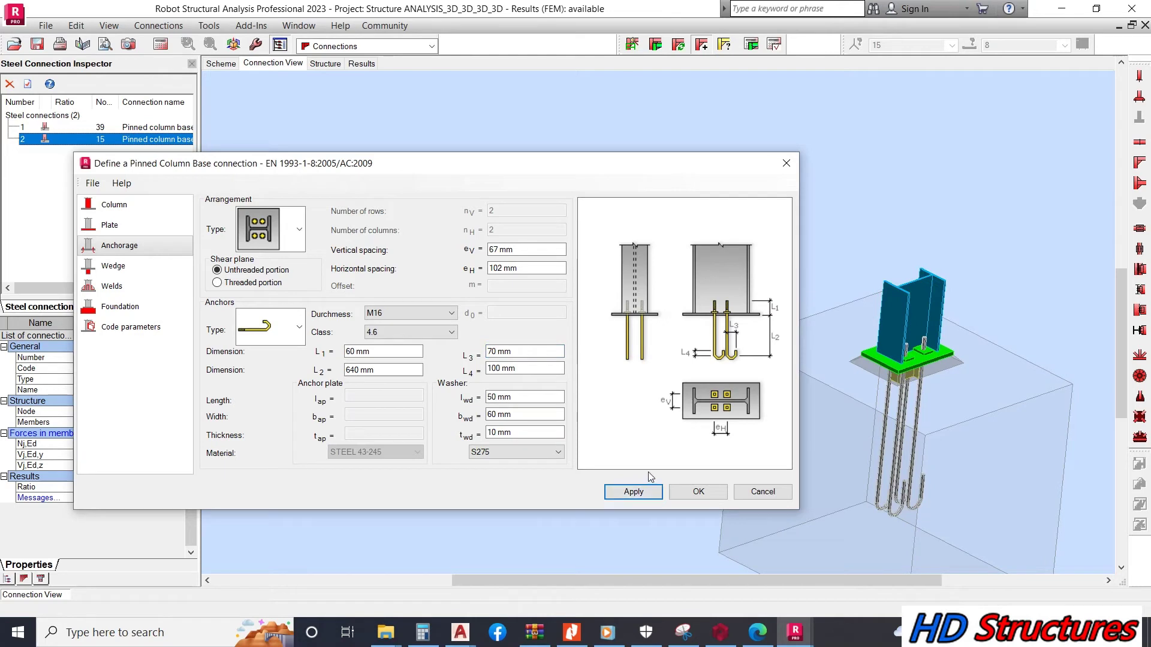
left_click(515, 357)
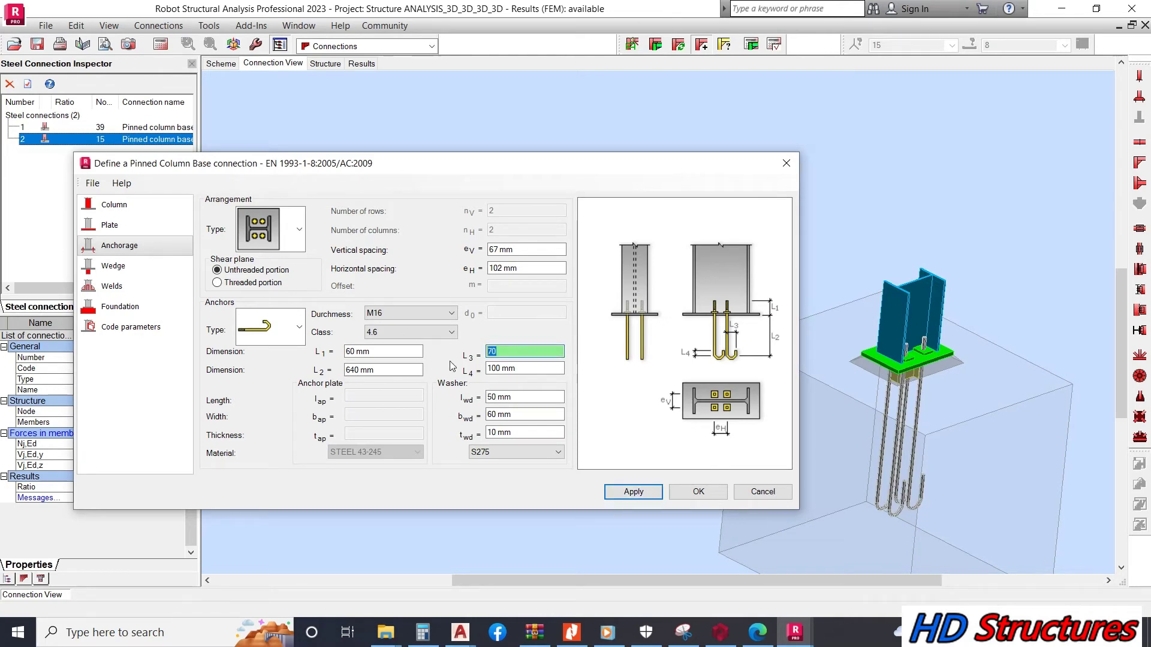
left_click(642, 492)
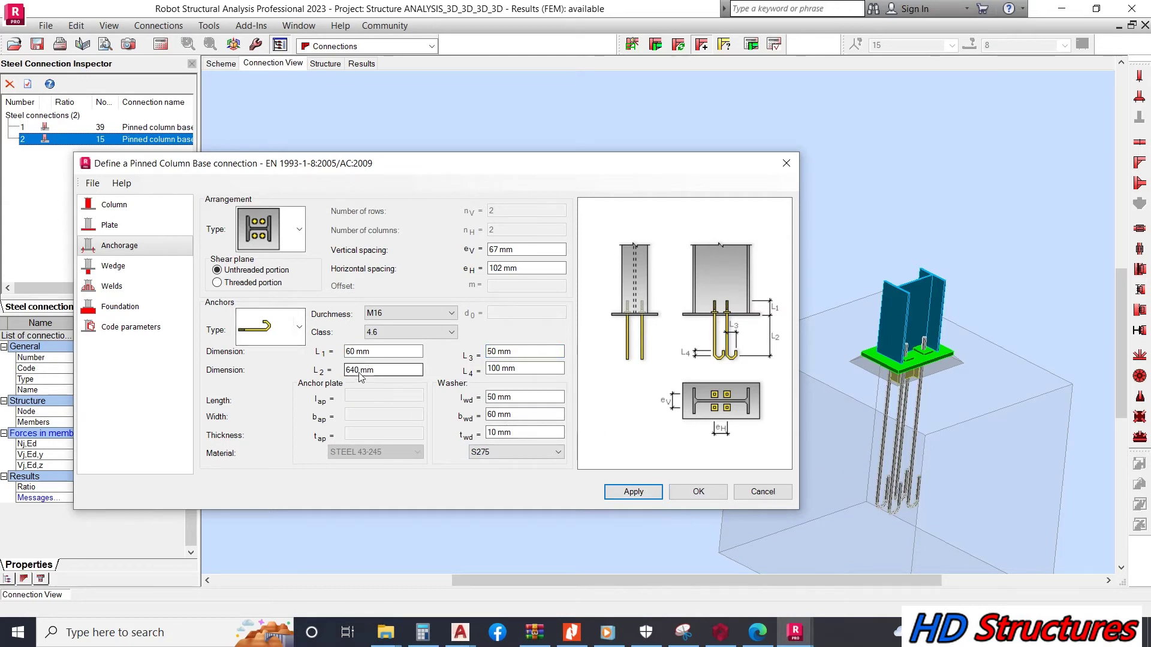
Remove the wedge from the column base and check the main plate weld size.
left_click(146, 271)
left_click(518, 252)
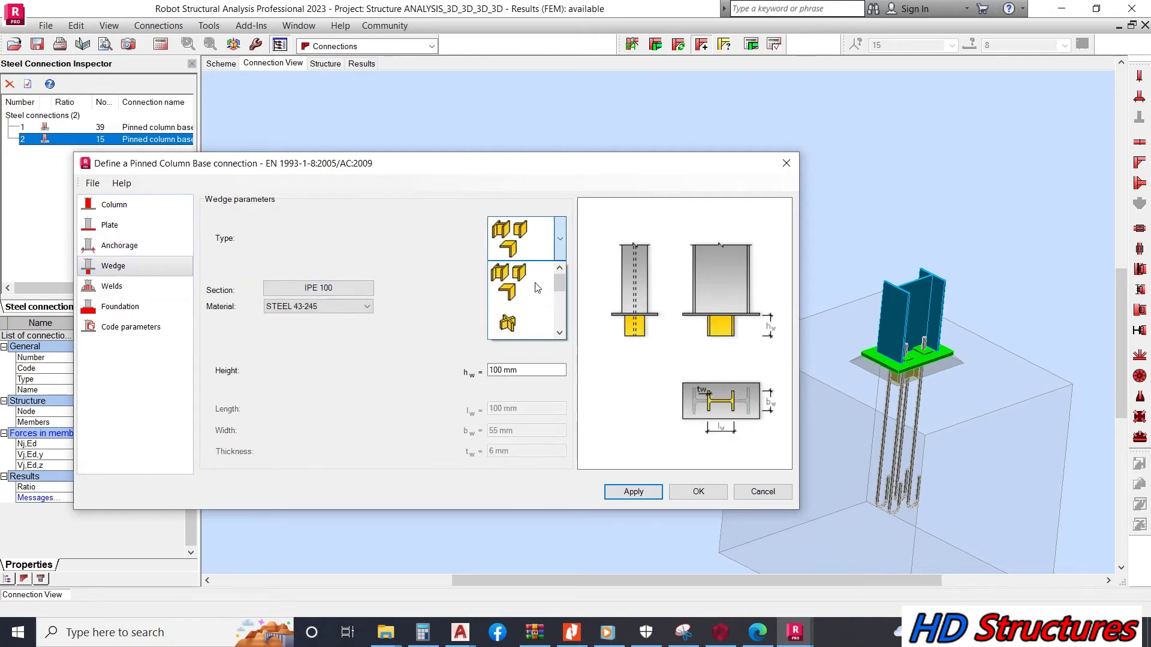
left_click(521, 287)
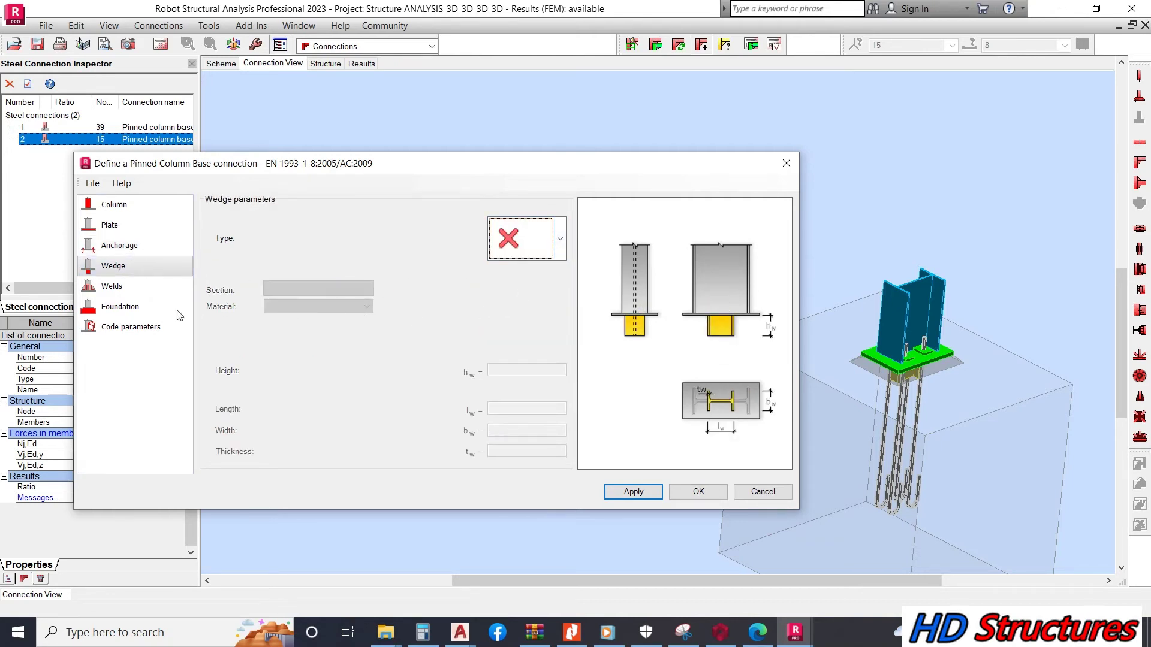
left_click(115, 288)
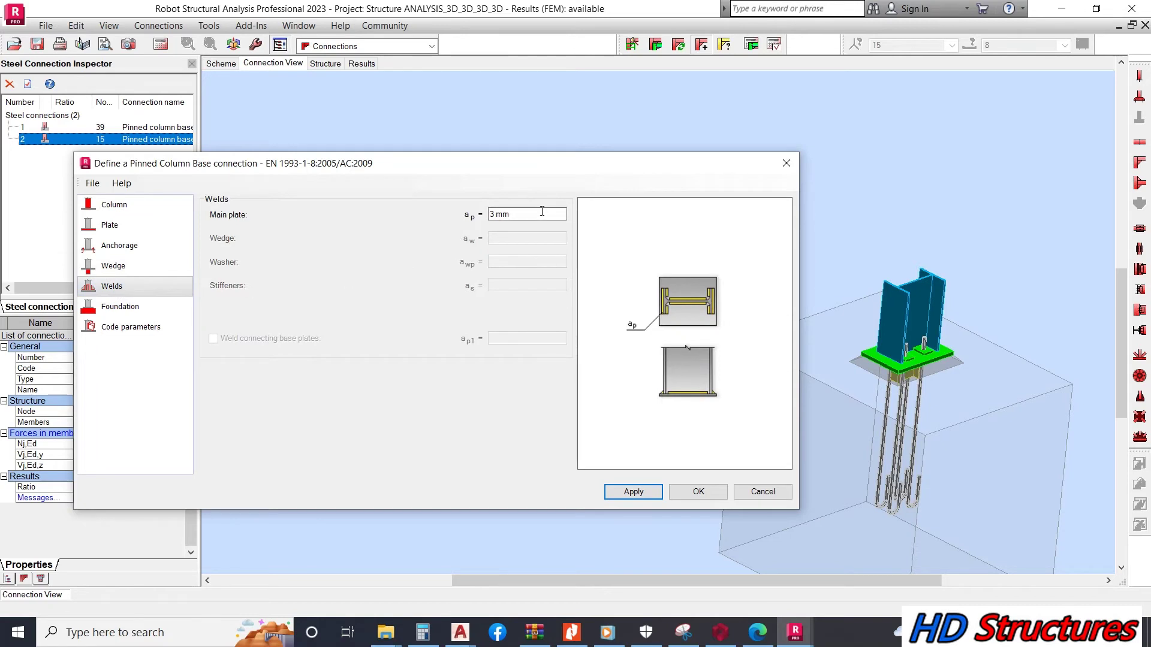
left_click_drag(541, 211, 430, 227)
Set the foundation width to 300 mm and apply the change.
left_click(148, 306)
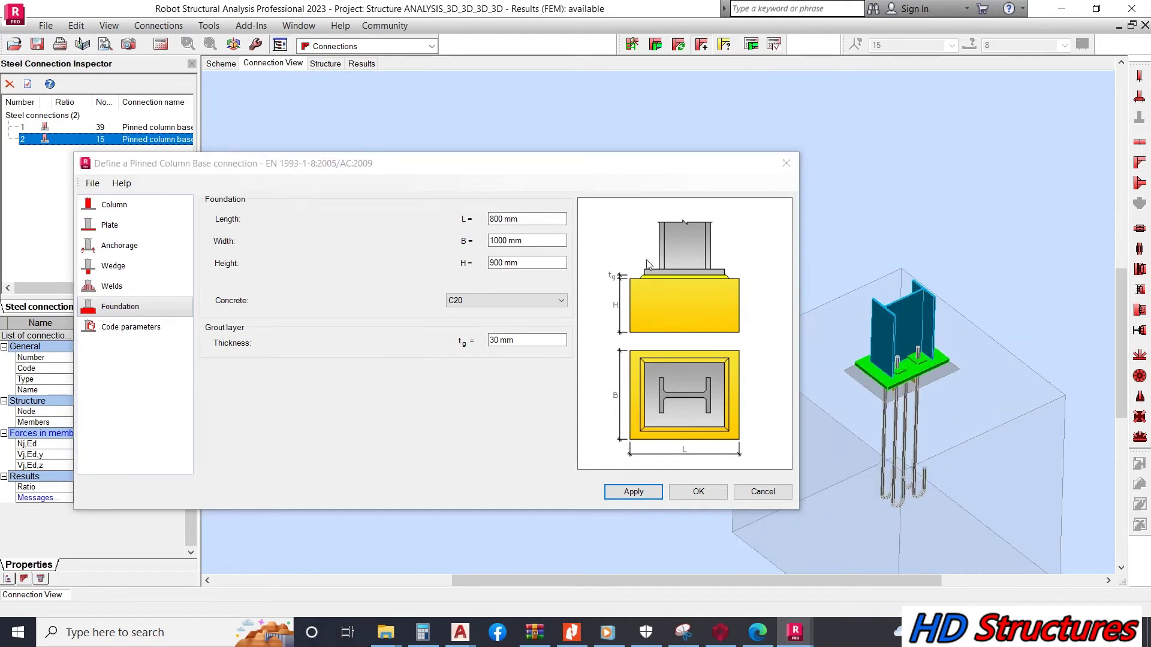
left_click(537, 218)
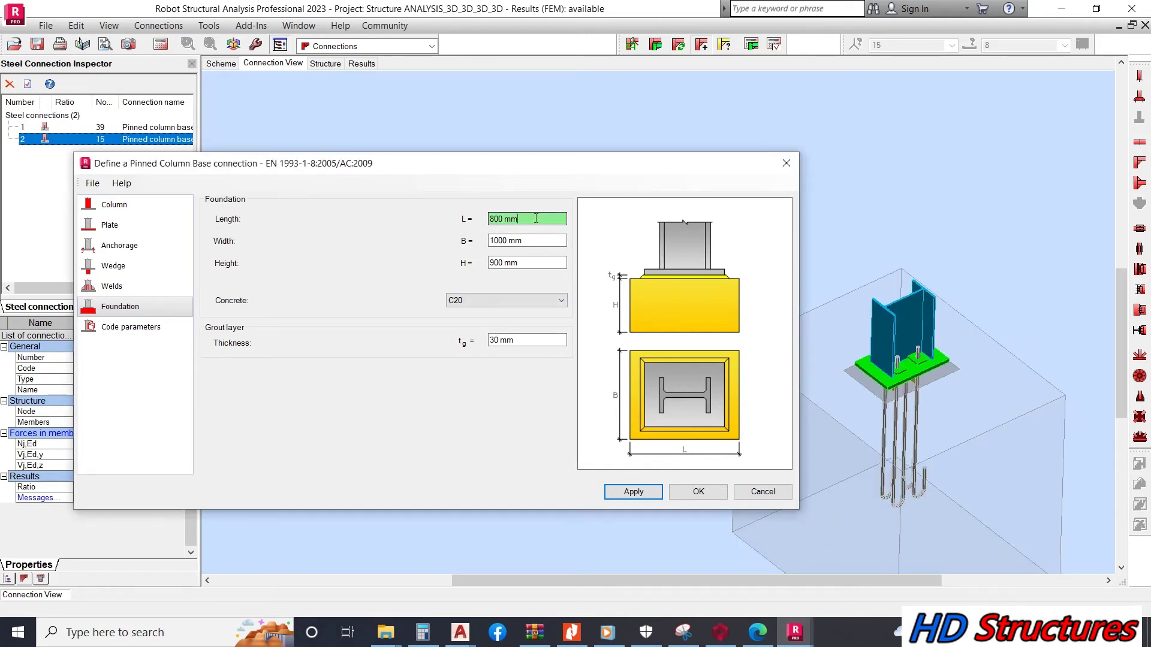
left_click_drag(537, 218, 461, 226)
left_click_drag(563, 241, 444, 239)
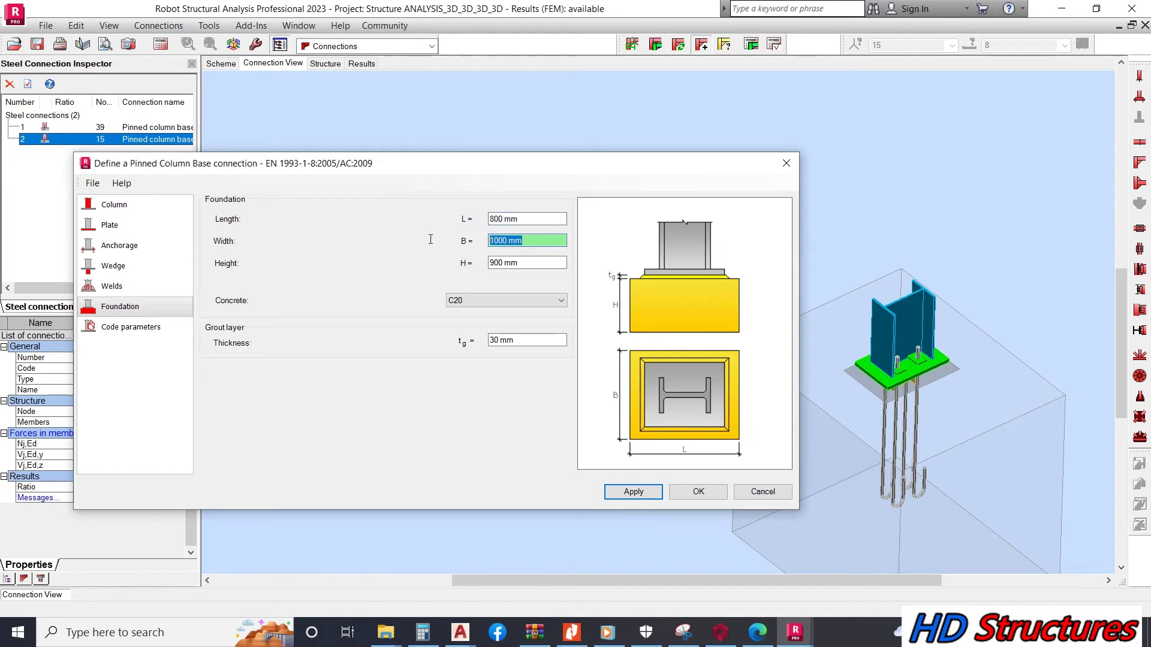
type("300")
left_click(622, 492)
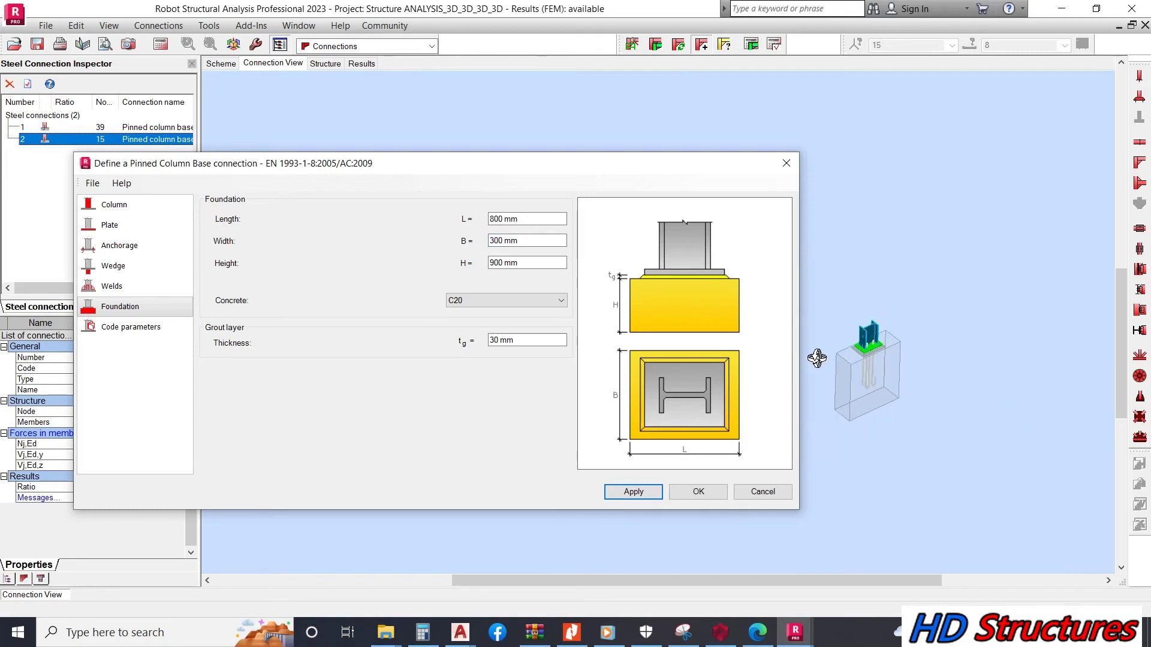
scroll(883, 364, "up", 6)
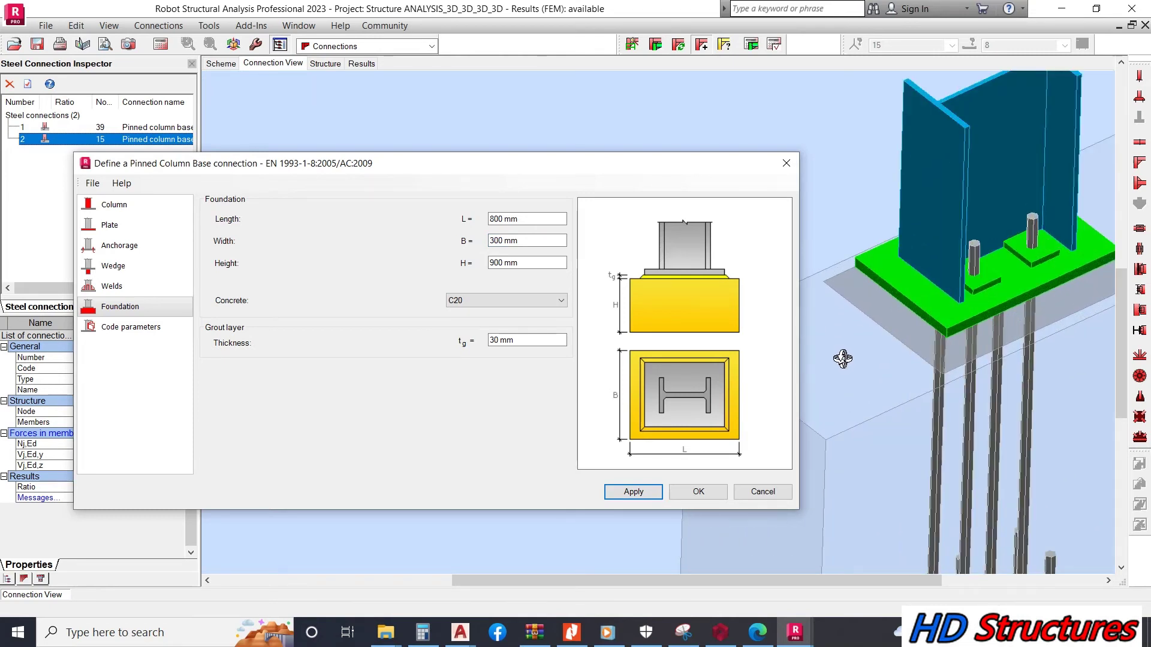
scroll(834, 355, "down", 1)
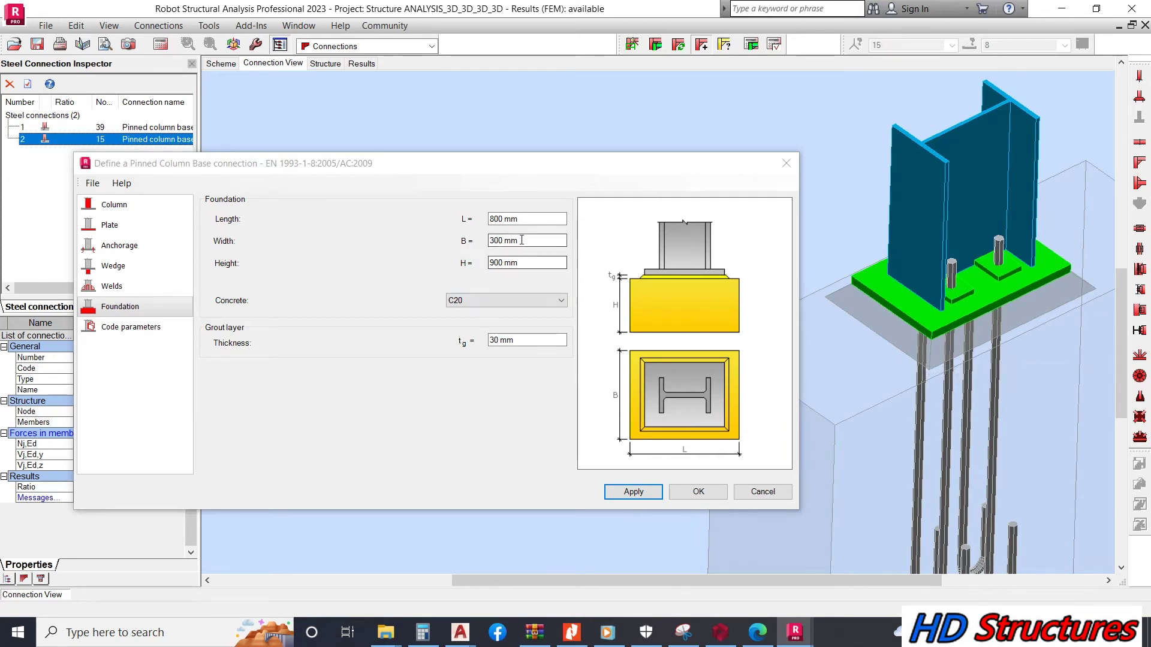
Set the foundation length to 400 mm and apply the change.
left_click_drag(534, 216, 428, 235)
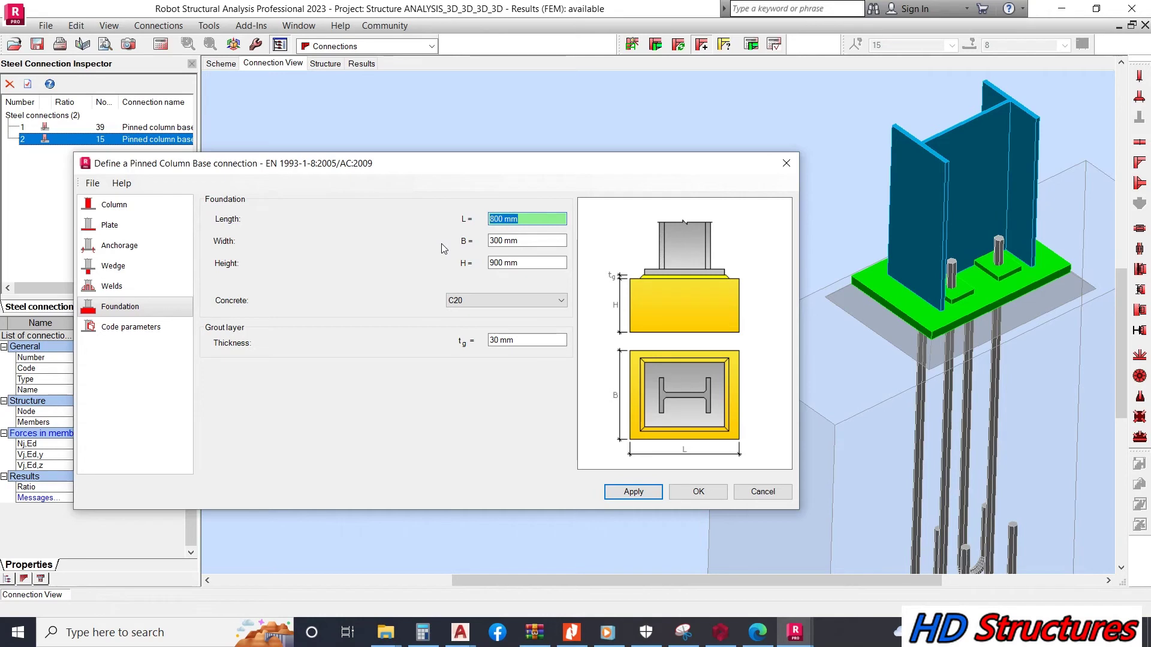
type("400")
left_click(634, 491)
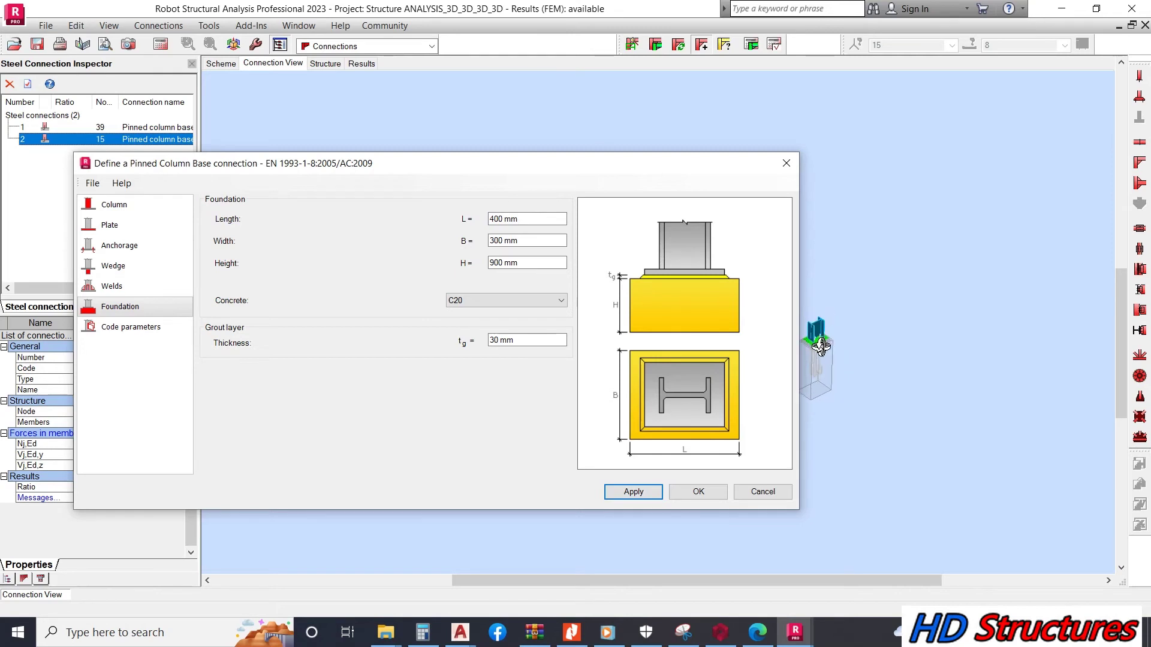
scroll(798, 325, "up", 2)
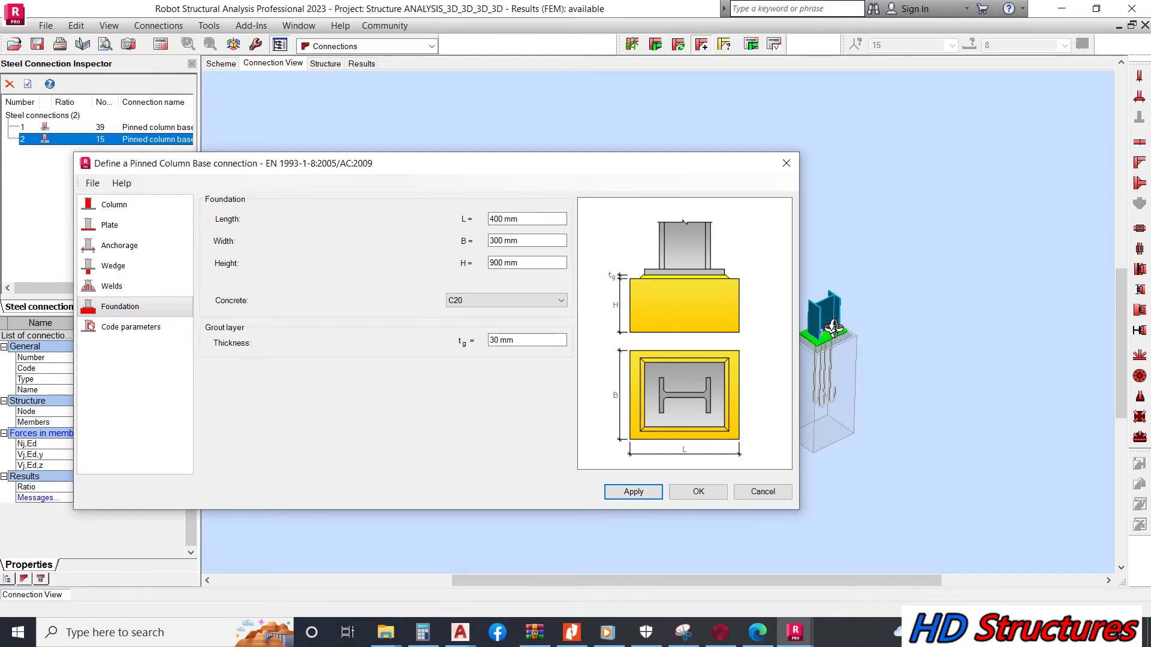
scroll(817, 364, "up", 2)
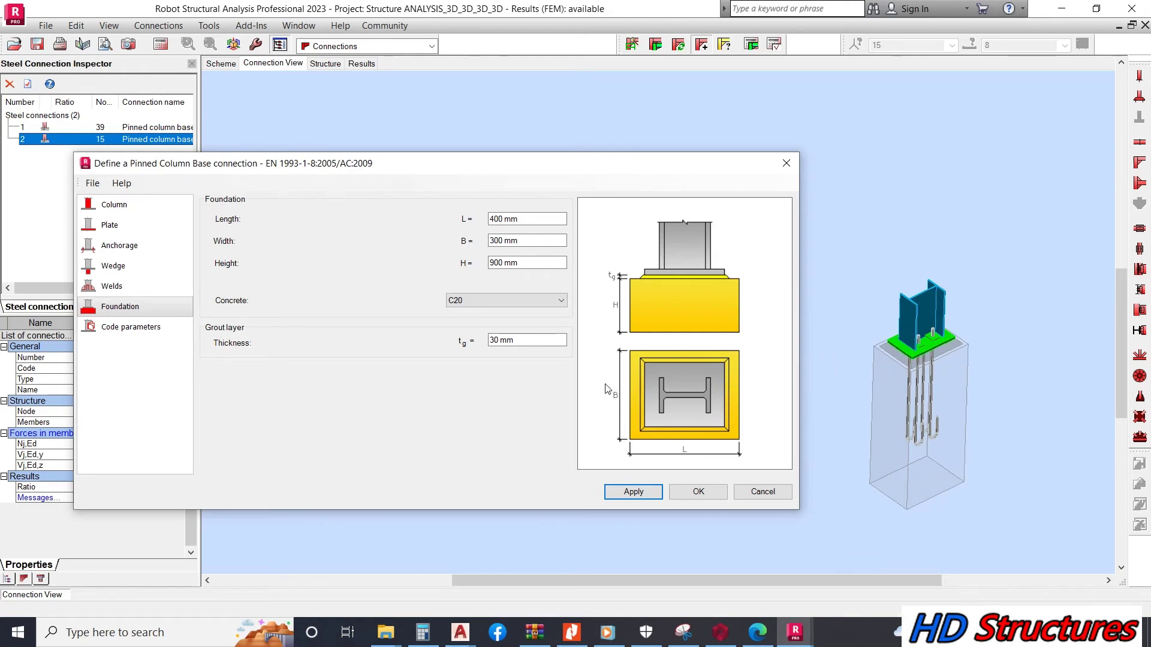
Review the code parameters of the column base and recheck the foundation settings.
left_click(156, 330)
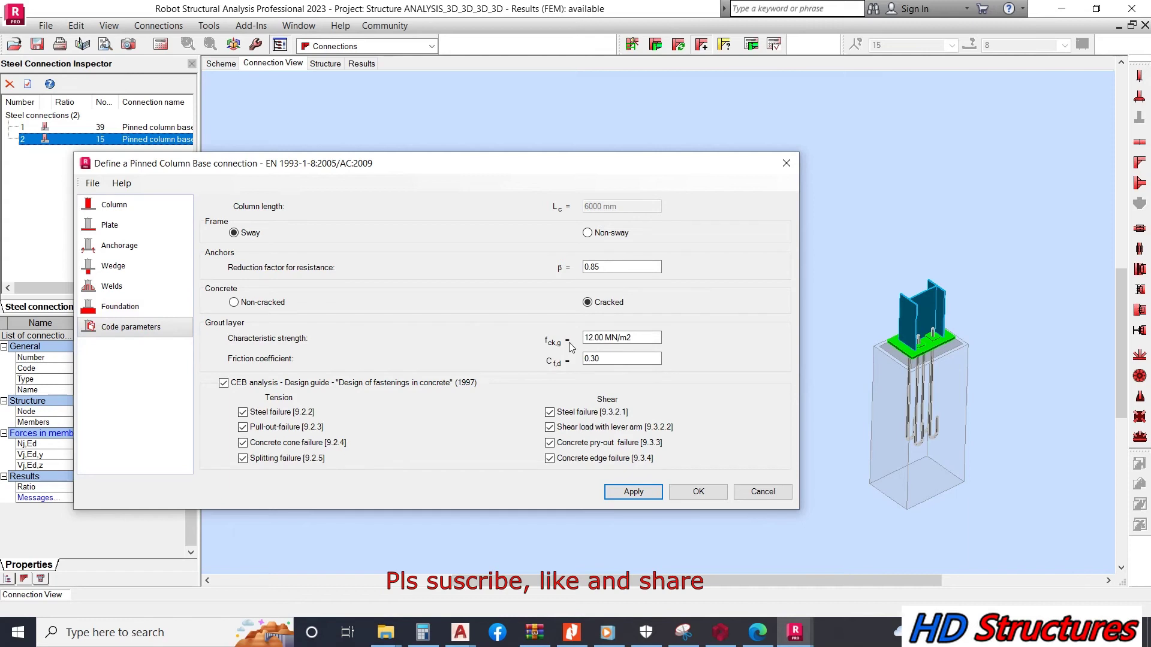
left_click(120, 307)
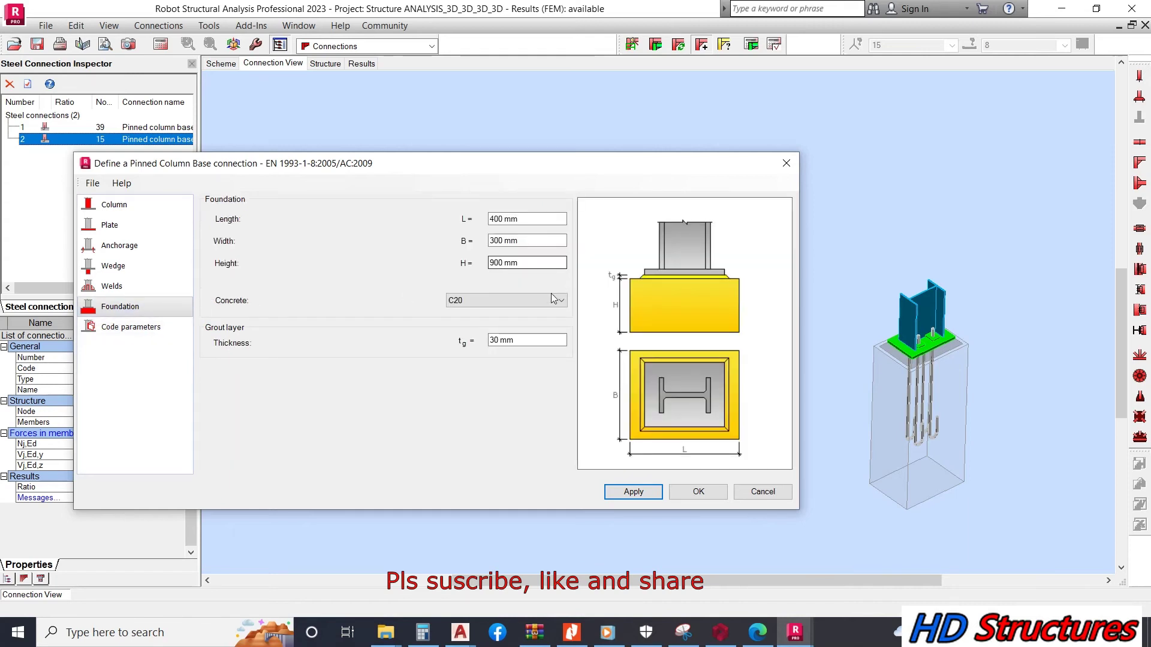
left_click(104, 327)
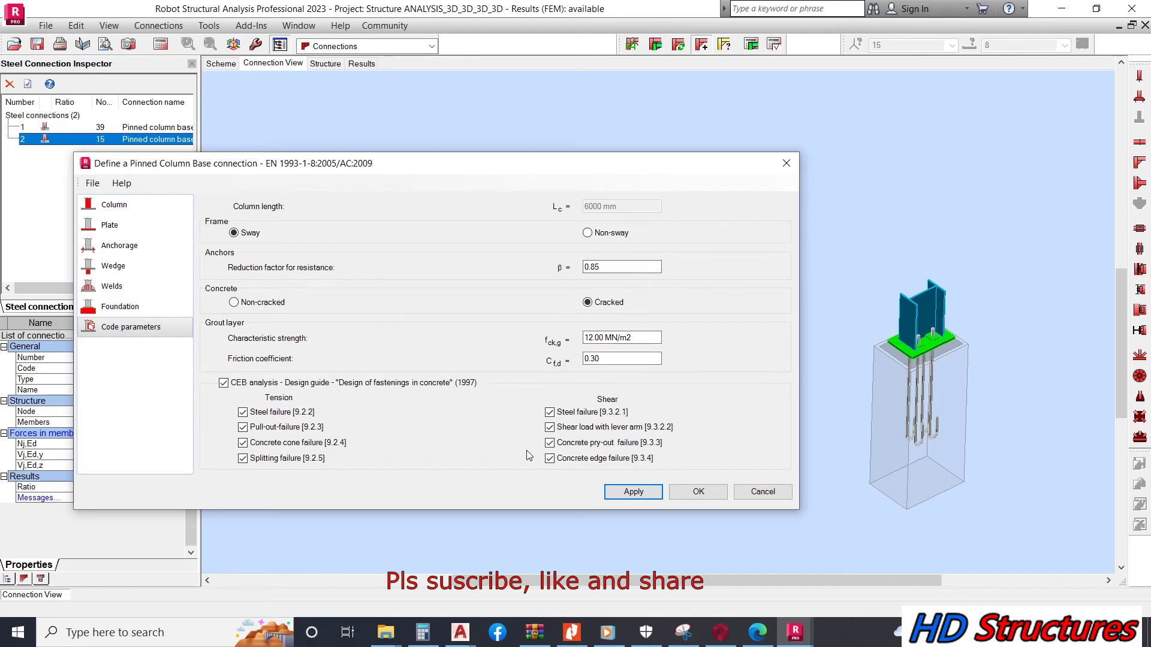
Apply the connection definition and run the connection verification at node 15 for load case 6.
left_click(633, 492)
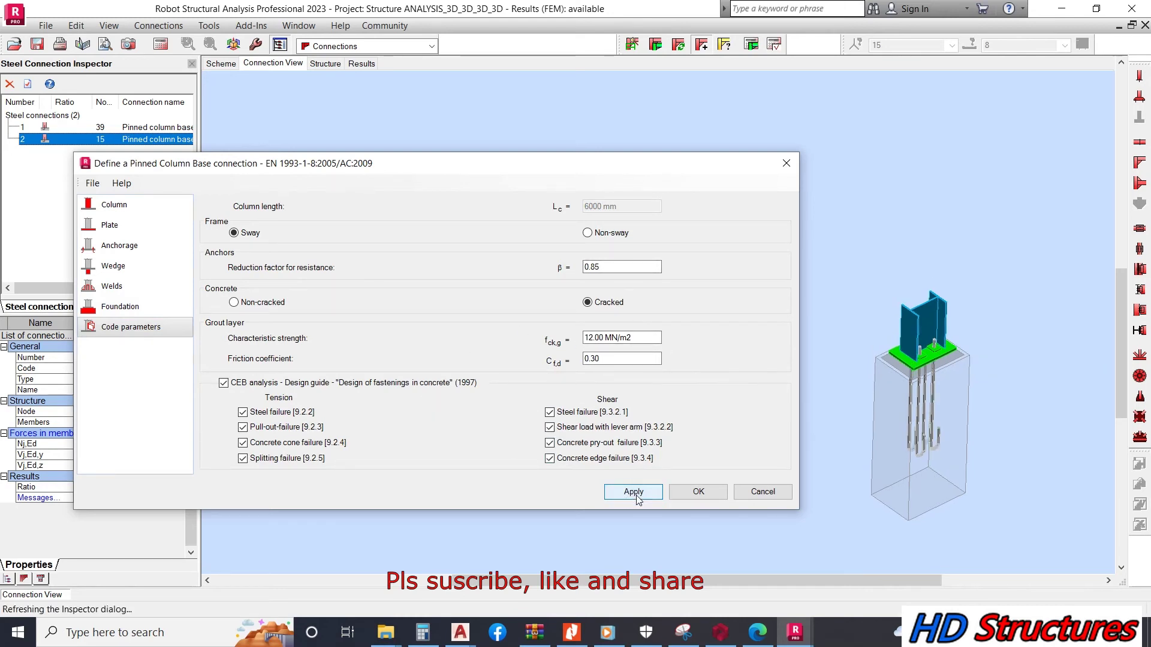
left_click(751, 46)
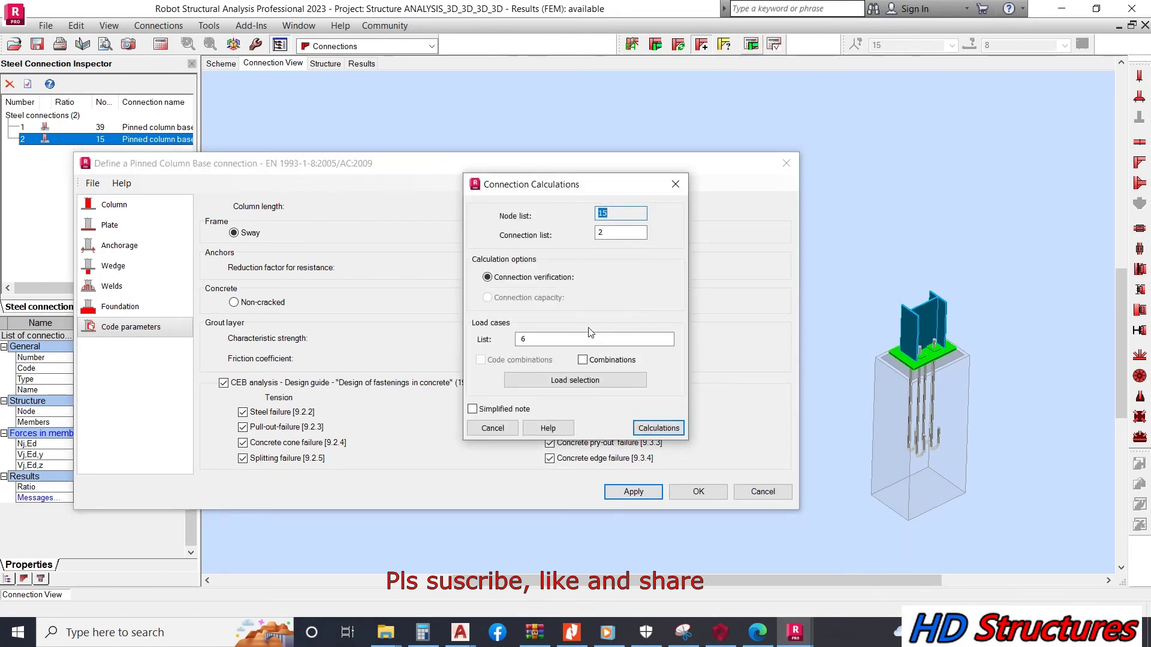
left_click(658, 429)
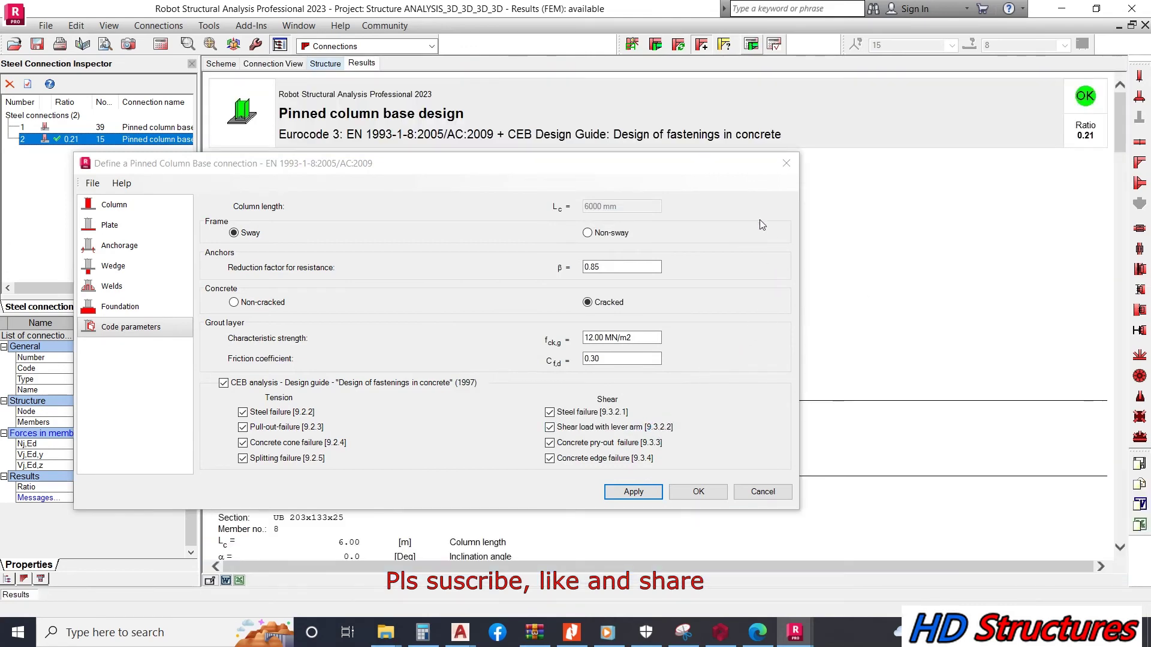
Clear the definition dialog out of the way and examine the calculation note's geometry, shear and weld checks.
mouse_move(620, 170)
left_mouse_down()
mouse_move(806, 290)
mouse_move(1104, 190)
mouse_move(148, 272)
left_mouse_up()
scroll(683, 322, "down", 10)
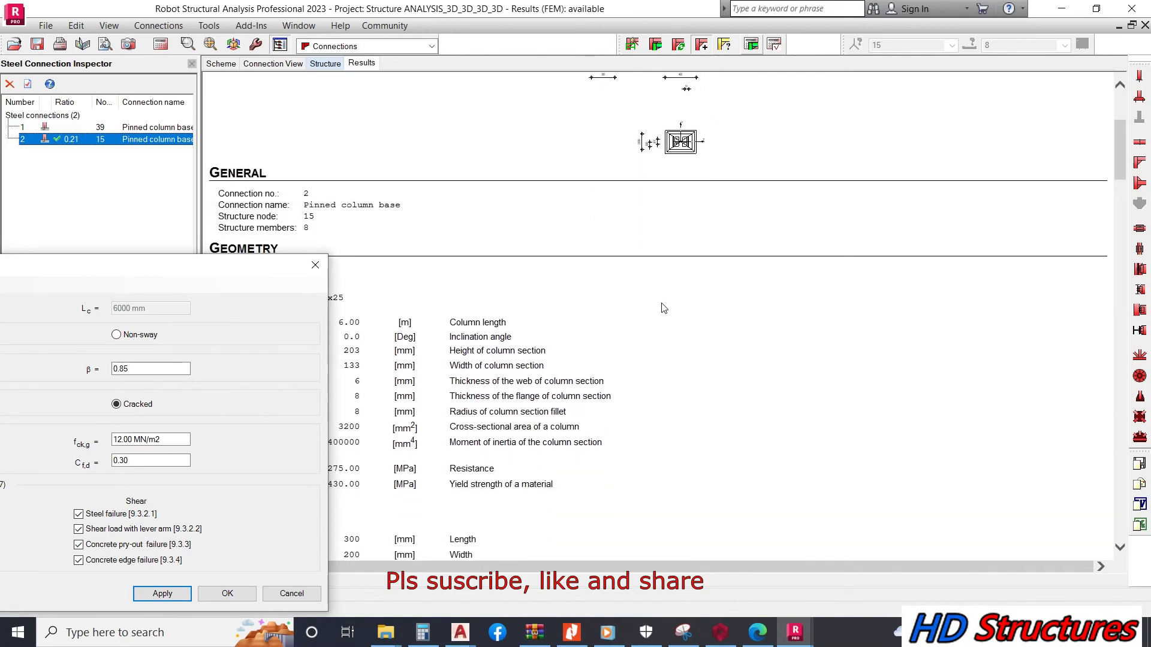
scroll(634, 318, "down", 15)
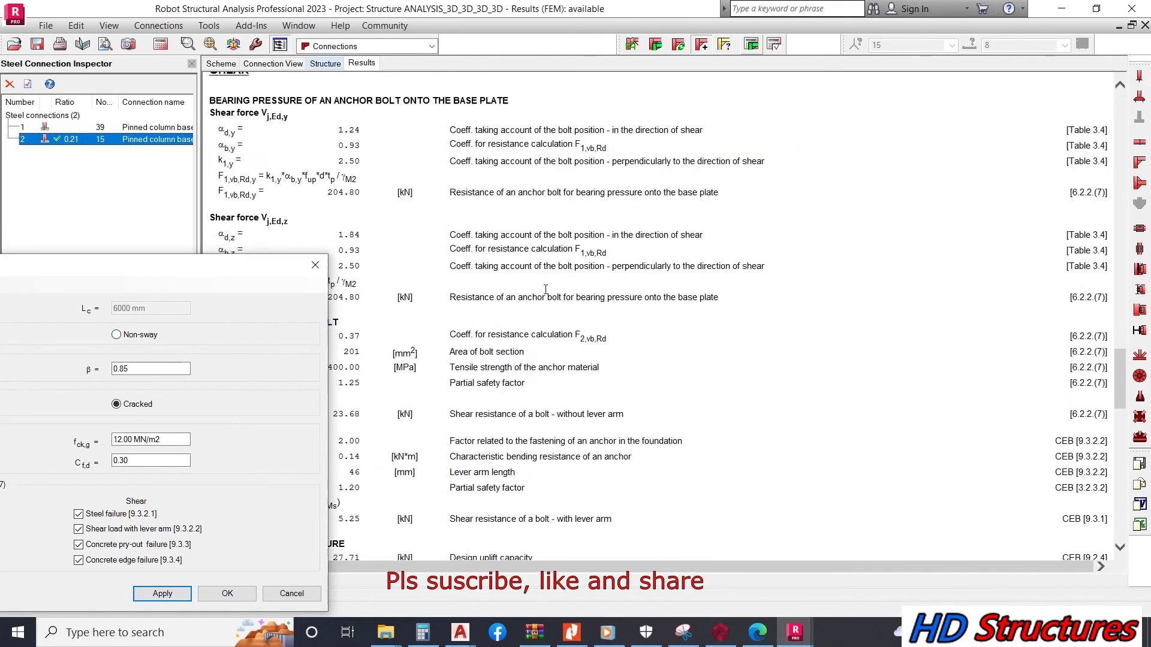
scroll(560, 290, "down", 8)
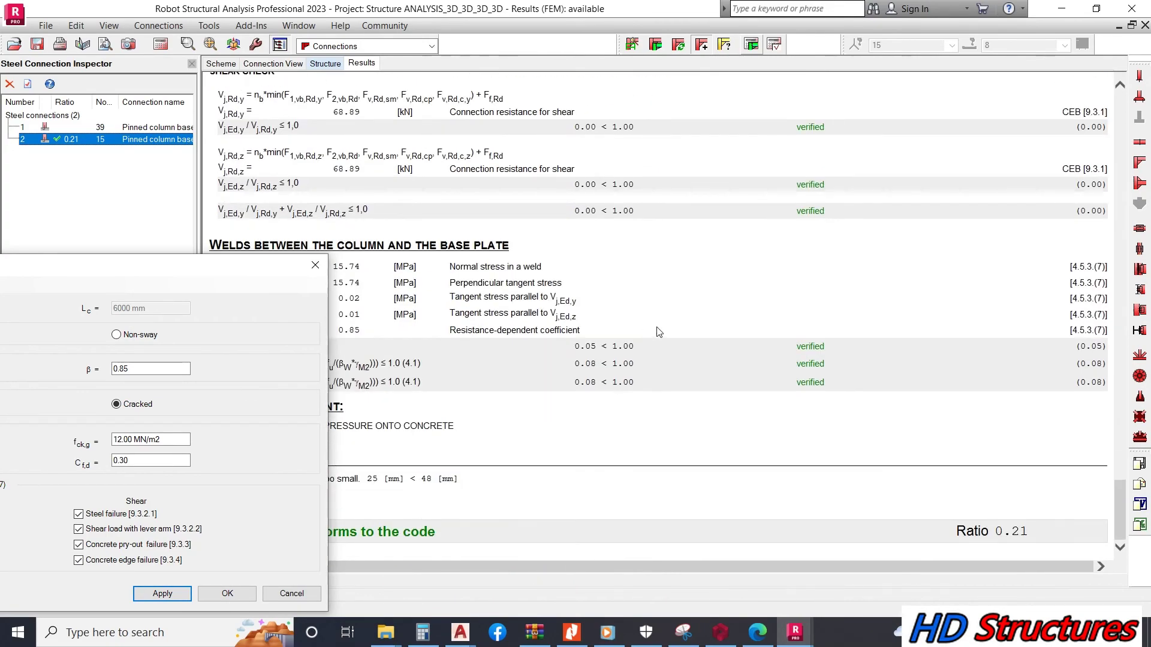
scroll(659, 319, "up", 20)
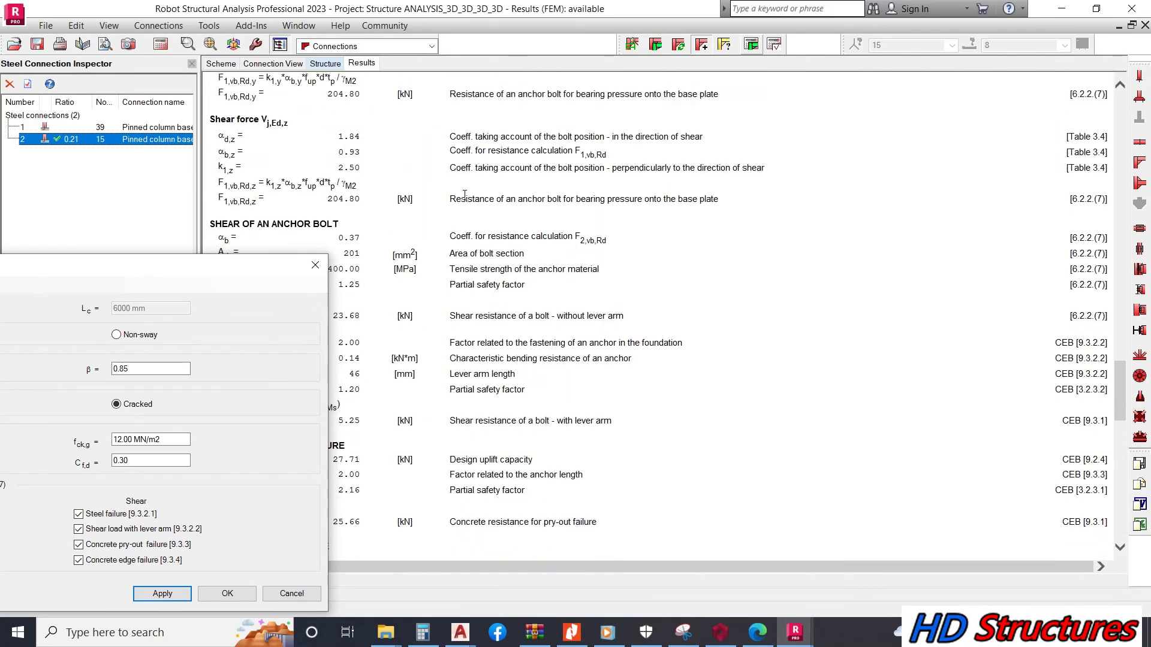
Return from the calculation note to the connection scheme and examine the column base's elevations, anchor bolts, base plate and foundation dimensions.
scroll(482, 199, "up", 20)
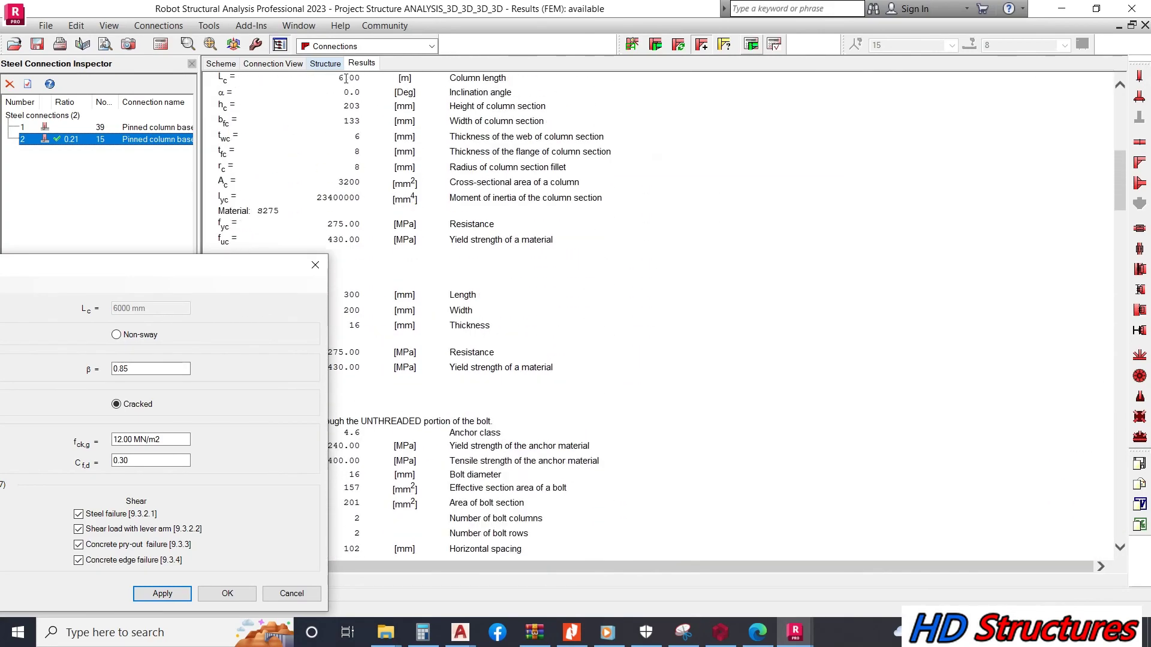
left_click(232, 68)
scroll(646, 272, "down", 2)
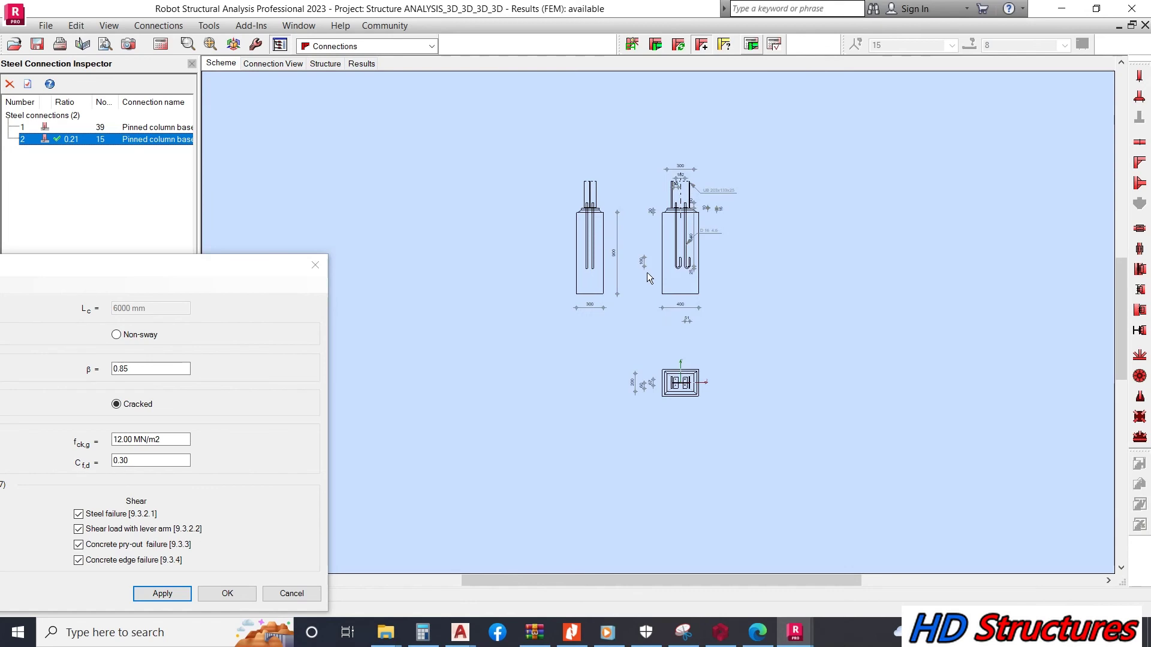
scroll(618, 226, "up", 5)
scroll(804, 303, "down", 1)
scroll(804, 303, "up", 1)
scroll(835, 333, "down", 5)
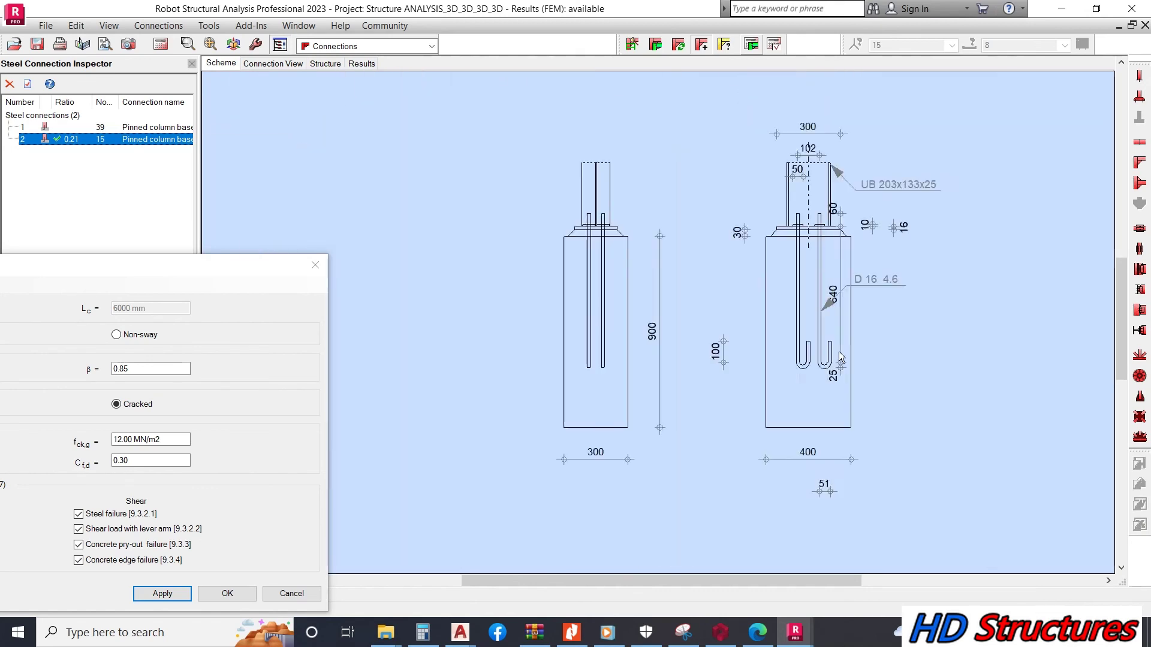
scroll(833, 254, "up", 3)
scroll(805, 177, "up", 2)
scroll(829, 158, "down", 1)
scroll(907, 316, "up", 1)
scroll(779, 228, "down", 3)
scroll(727, 455, "up", 3)
scroll(789, 365, "down", 2)
scroll(842, 299, "up", 2)
scroll(812, 469, "up", 4)
scroll(800, 328, "down", 5)
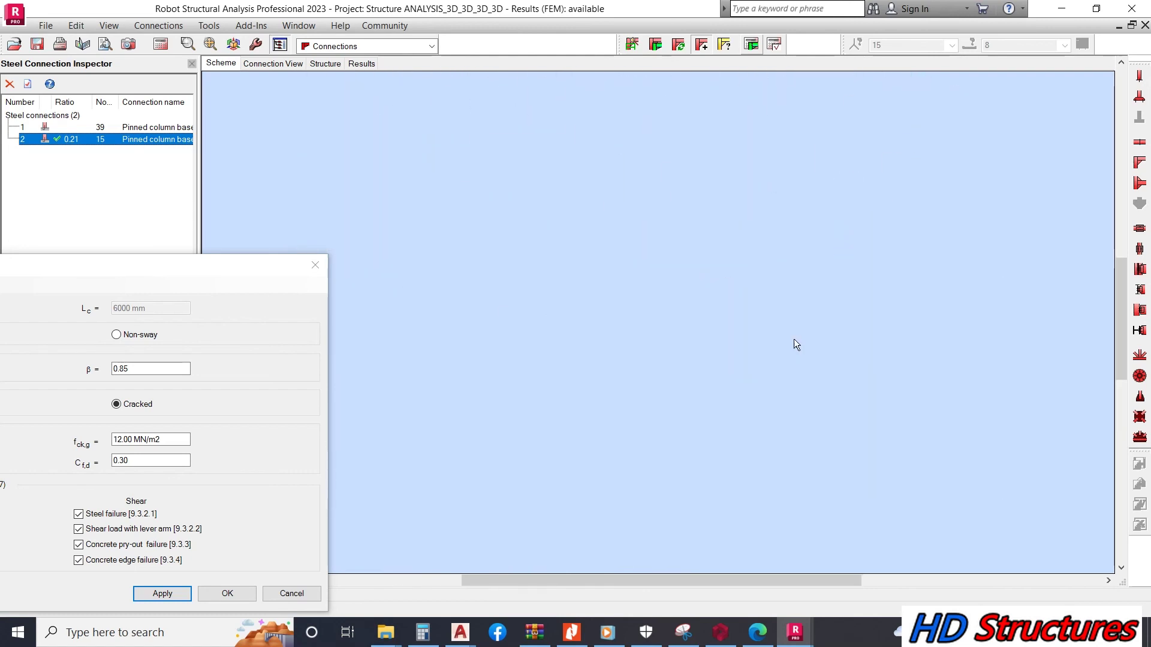
scroll(711, 239, "down", 2)
scroll(702, 258, "up", 2)
scroll(689, 271, "down", 2)
scroll(640, 225, "up", 3)
scroll(639, 219, "up", 3)
scroll(647, 276, "down", 5)
scroll(804, 255, "up", 2)
scroll(663, 218, "up", 2)
scroll(690, 282, "down", 3)
scroll(693, 290, "up", 2)
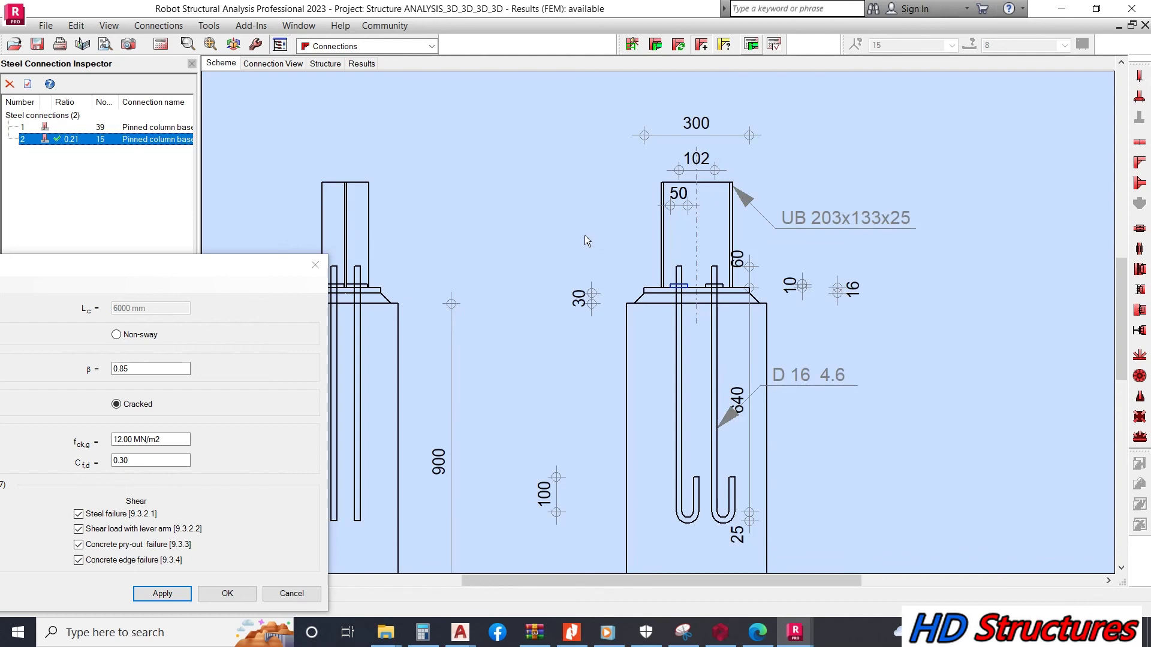
scroll(586, 240, "down", 3)
scroll(629, 164, "up", 3)
scroll(689, 252, "down", 2)
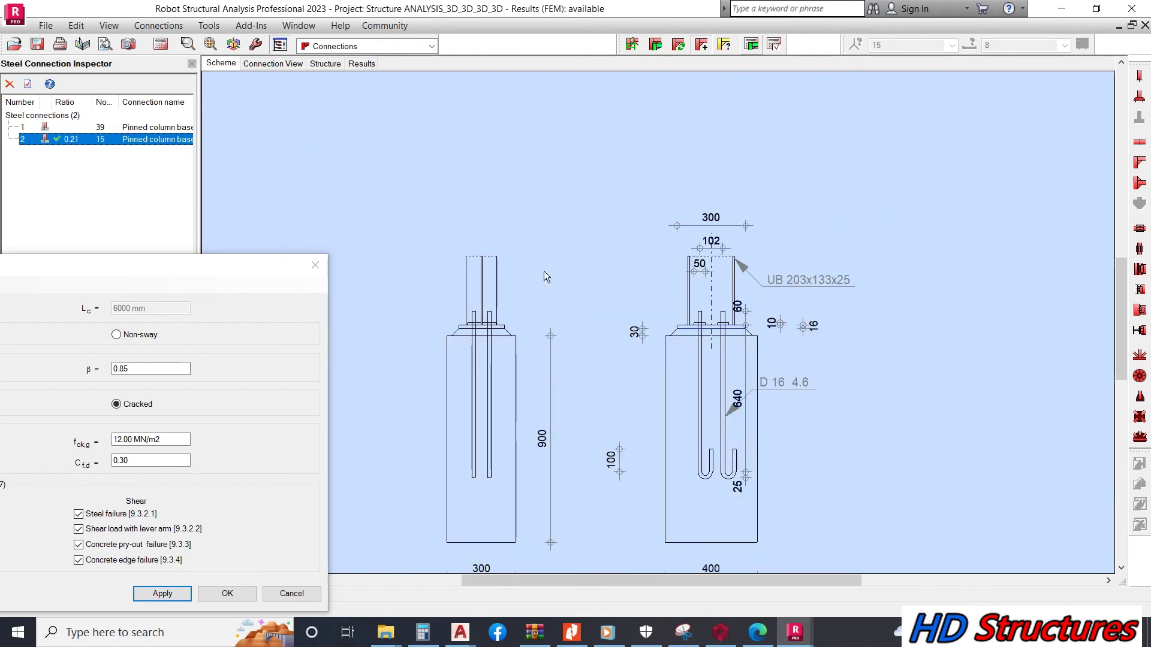
scroll(653, 255, "down", 1)
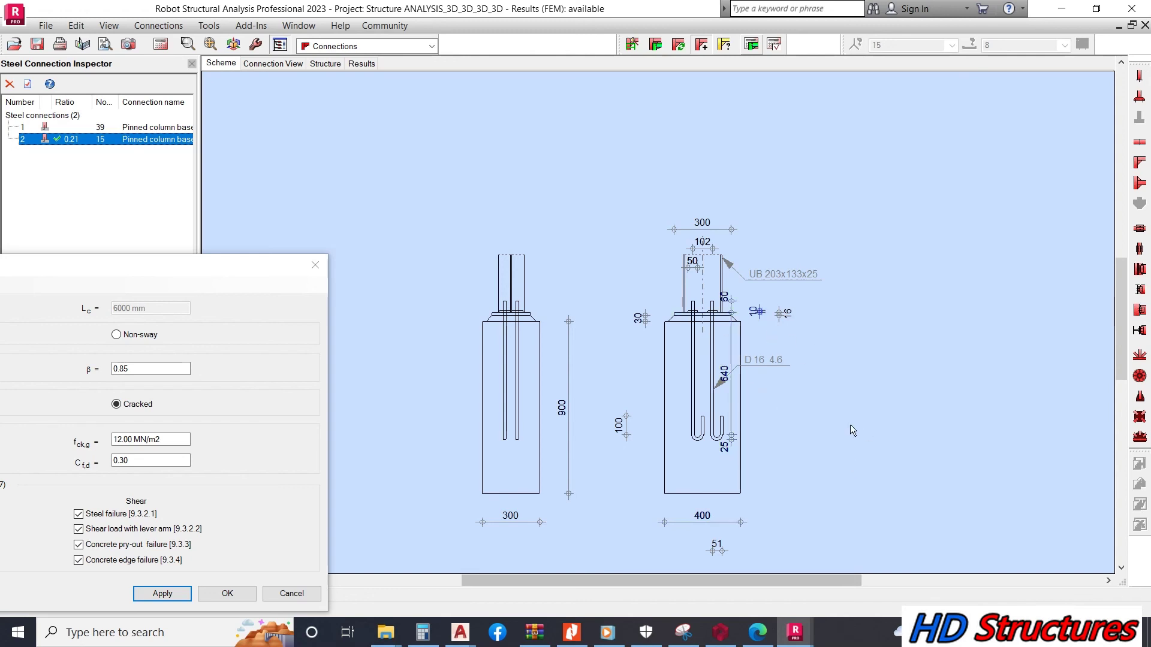
left_click(957, 632)
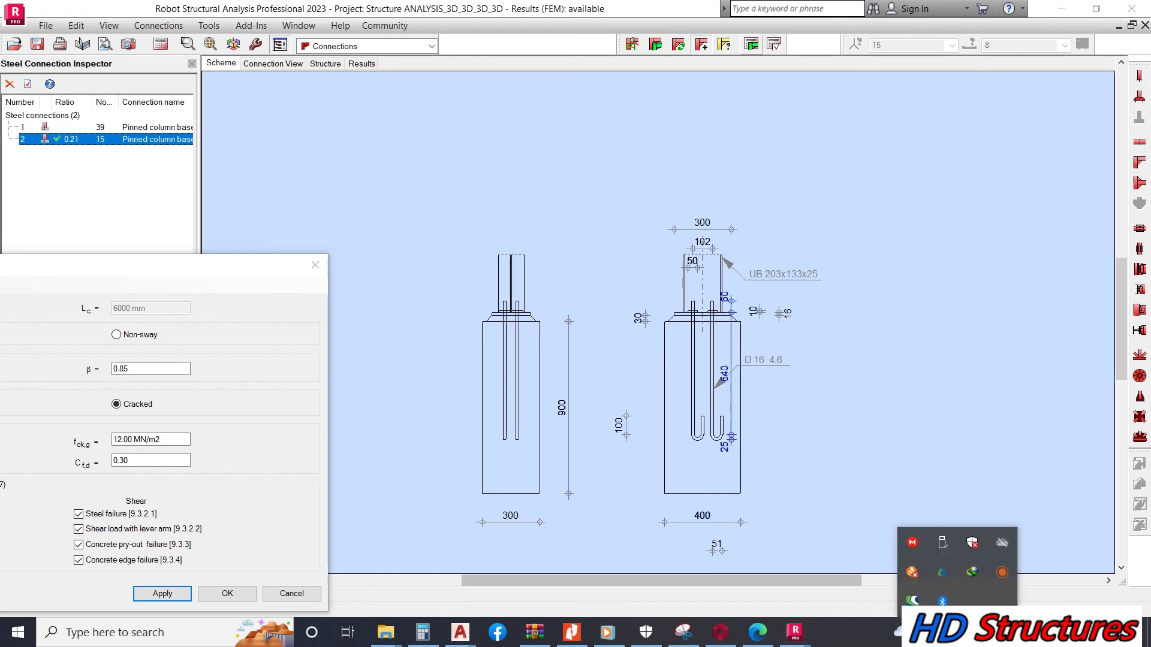
left_click(1000, 574)
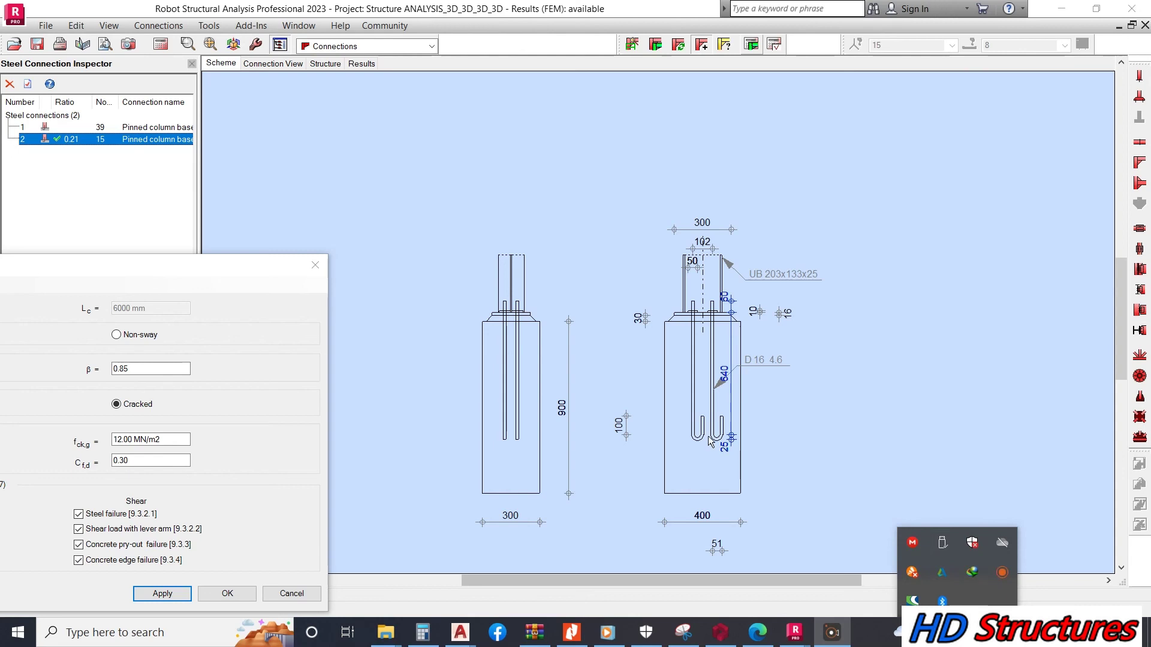